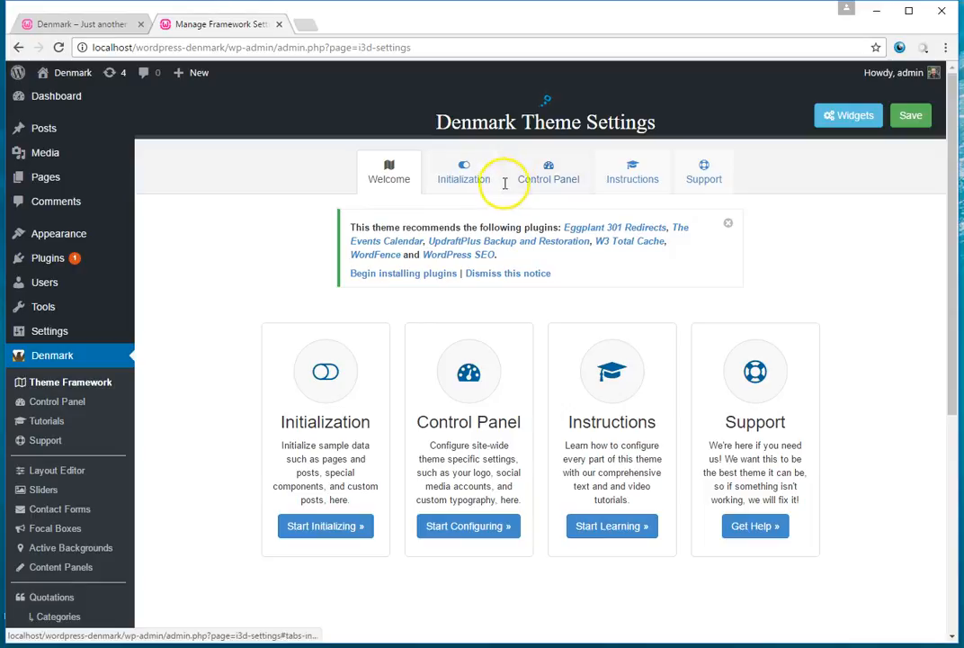
- In the theme's Branding settings, upload logo-100.png as the logo graphic and give the image alt text
left_click(544, 180)
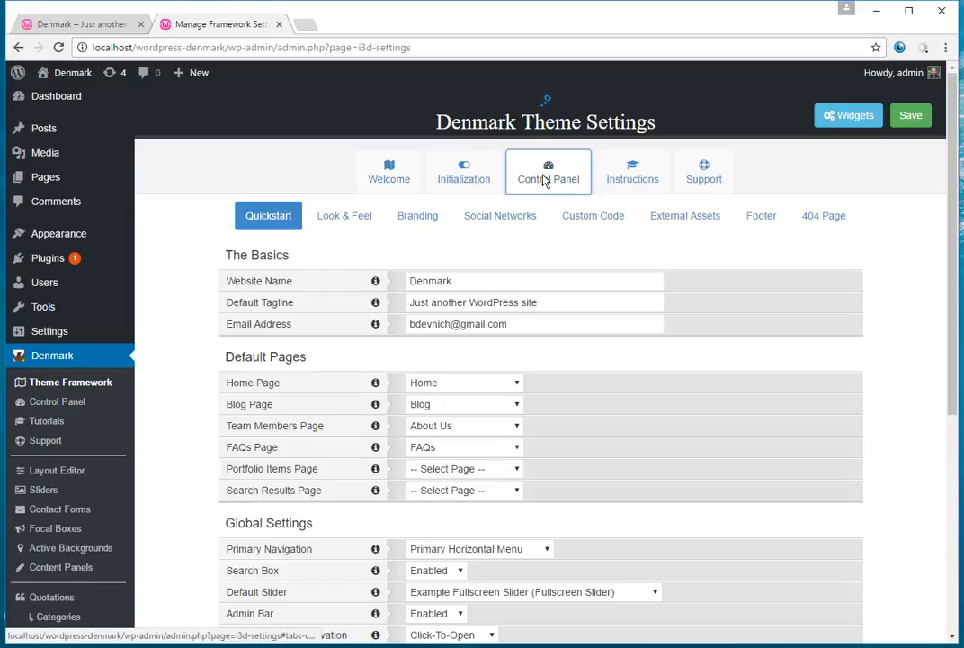
left_click(425, 217)
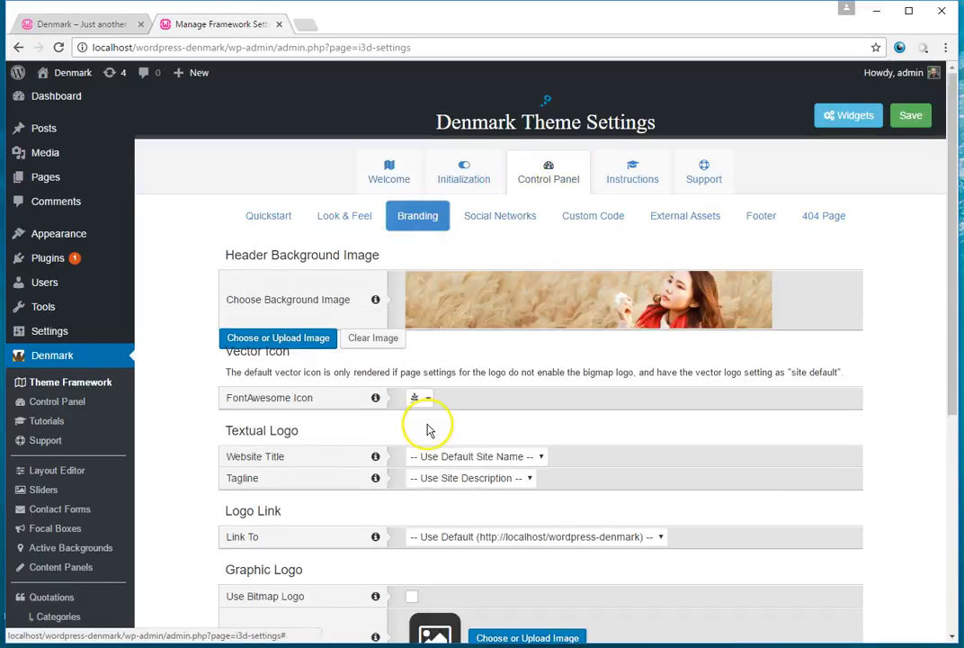
scroll(428, 430, "down", 4)
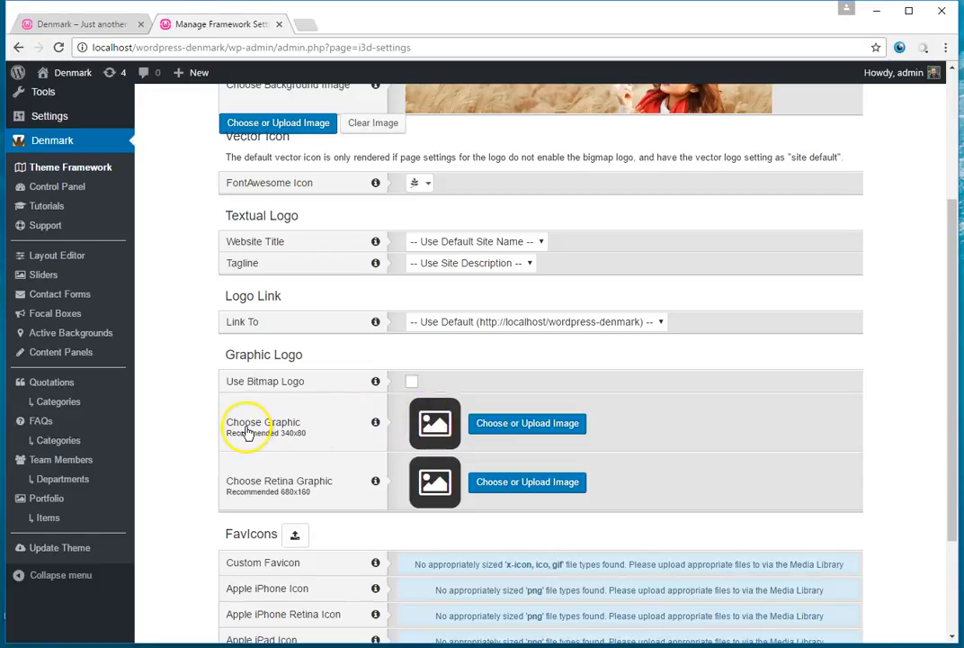
left_click(481, 430)
left_click(474, 349)
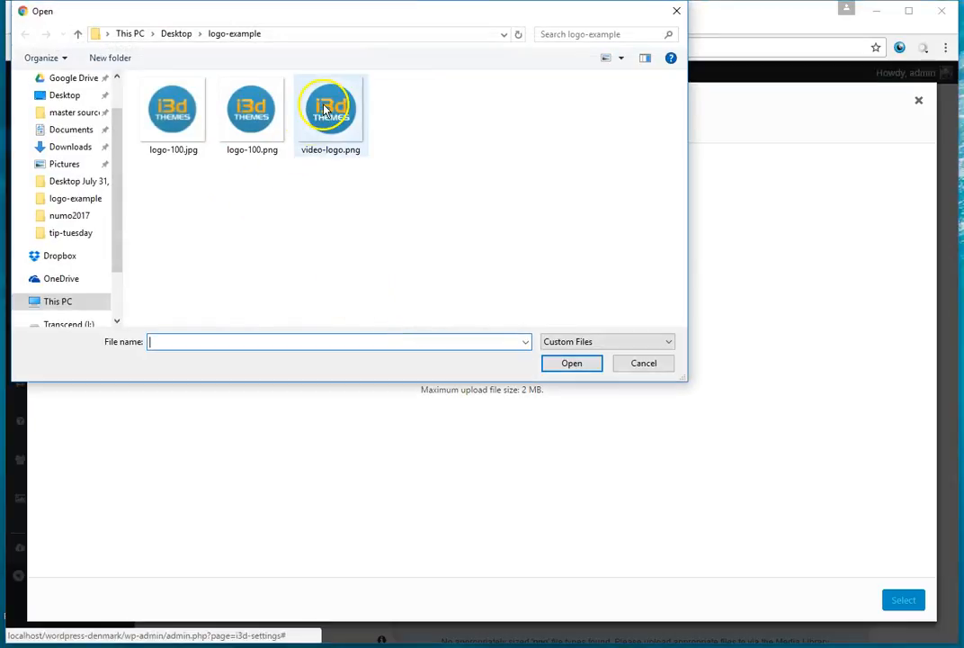
left_click(249, 108)
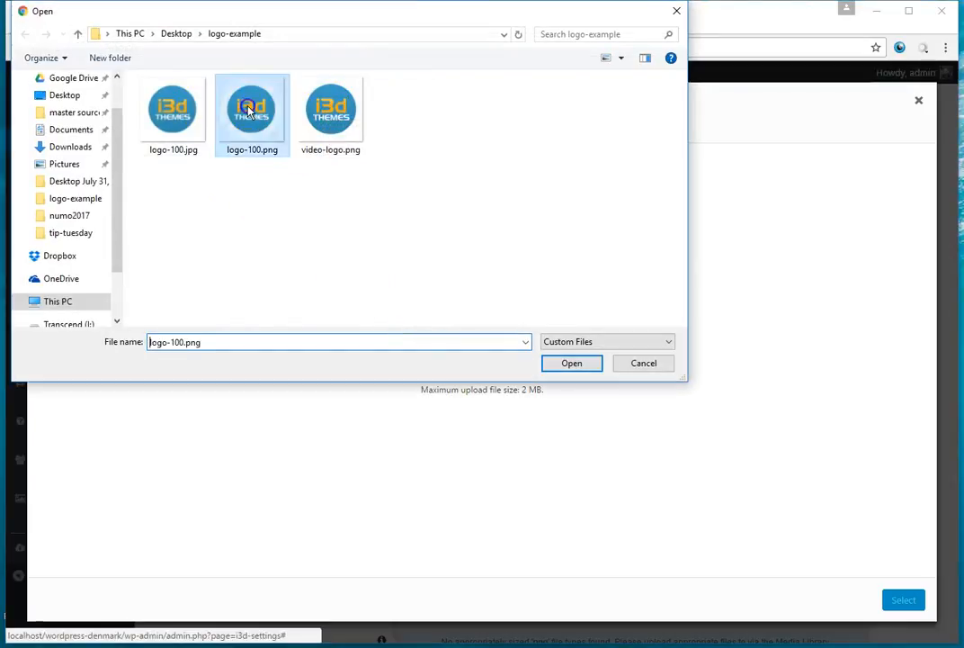
double_click(250, 109)
left_click(847, 389)
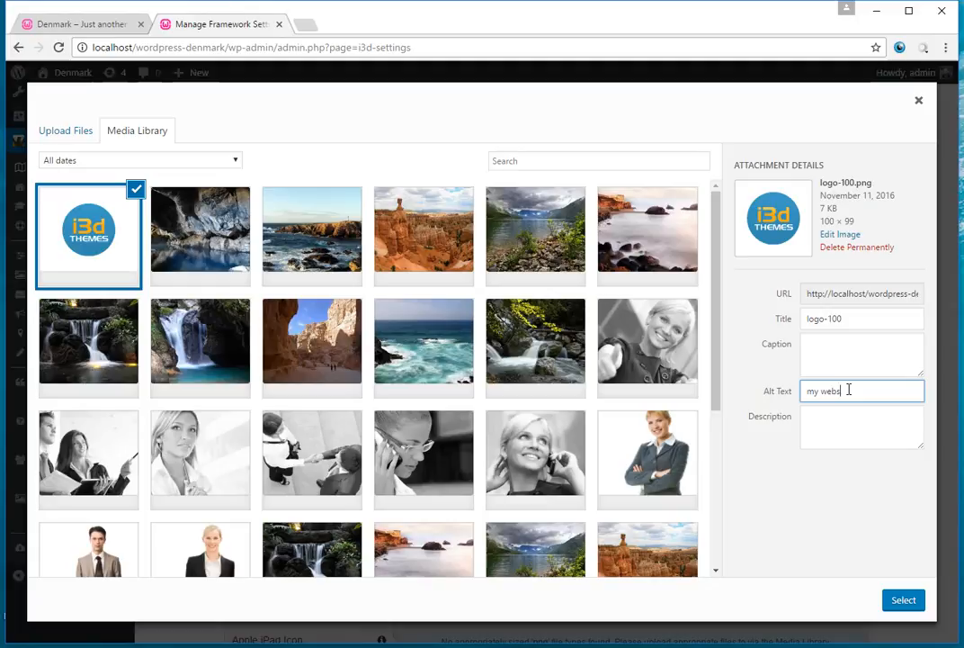
left_click(904, 600)
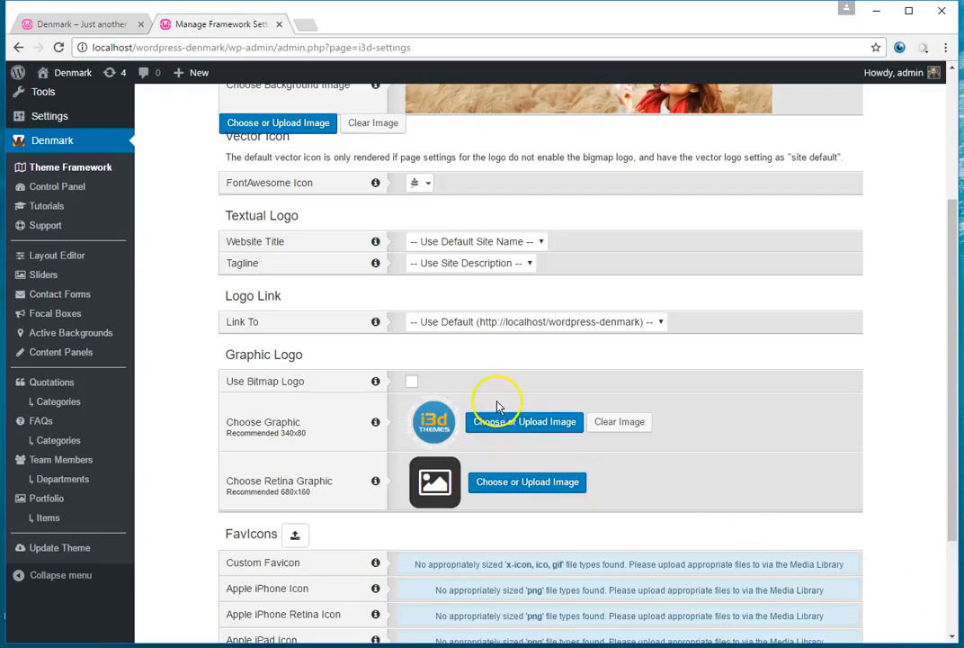
- Enable Use Bitmap Logo and Disable "Website Name" Text for the graphic logo, and save the theme settings
left_click(412, 382)
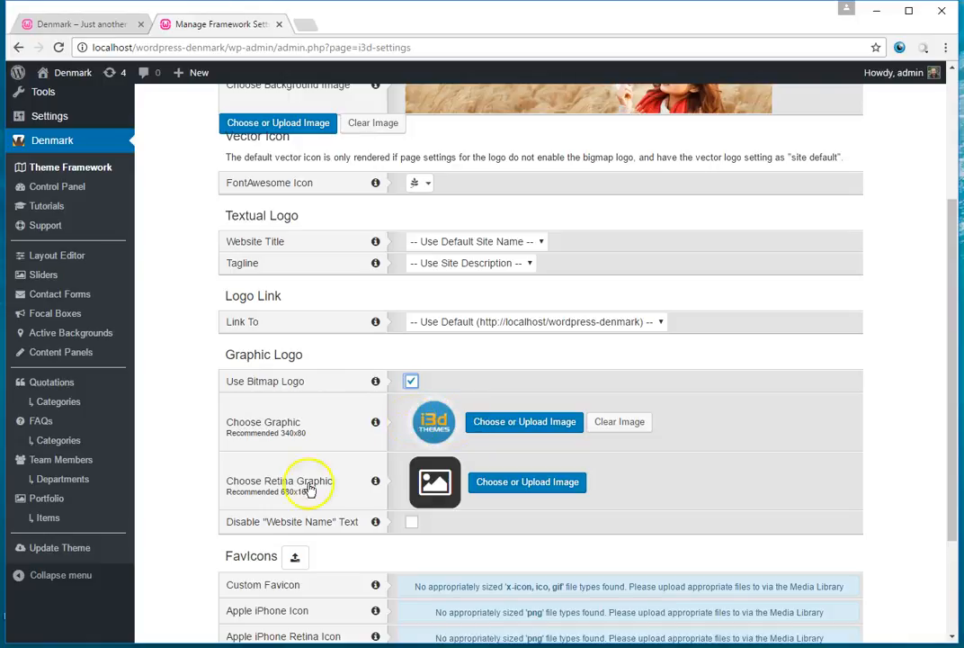
left_click(410, 524)
scroll(765, 432, "up", 3)
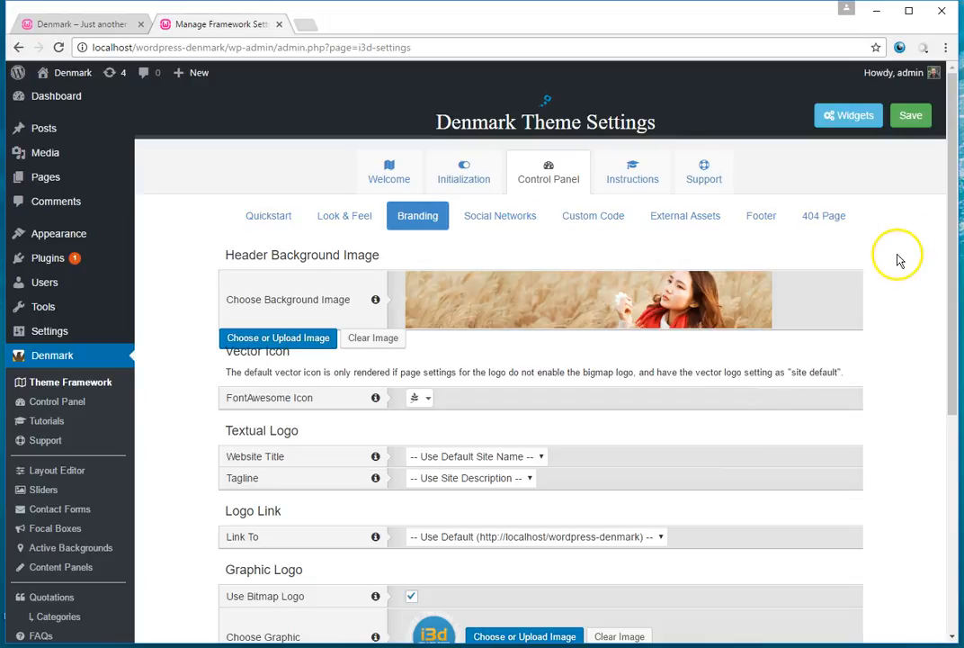
left_click(913, 126)
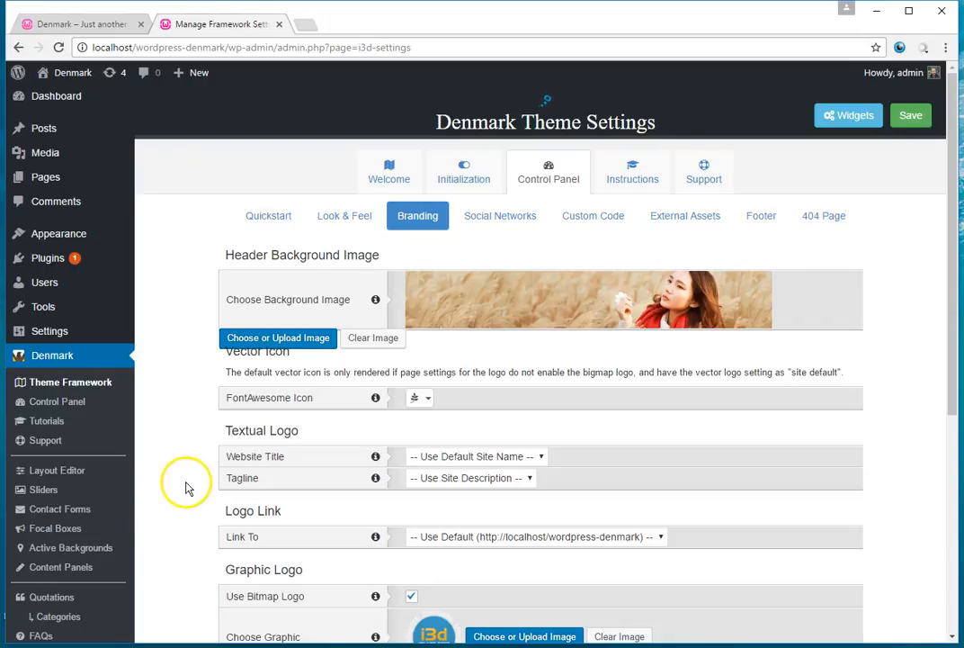
- Examine the logo on the site's home page and review the Website Name and Branding settings behind it
left_click(103, 31)
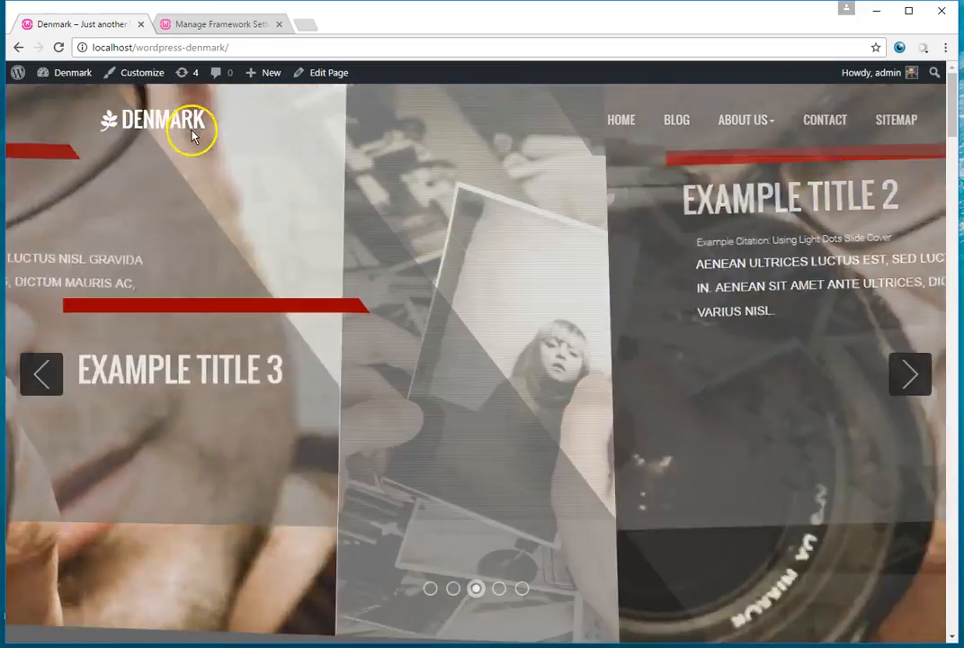
left_click(214, 27)
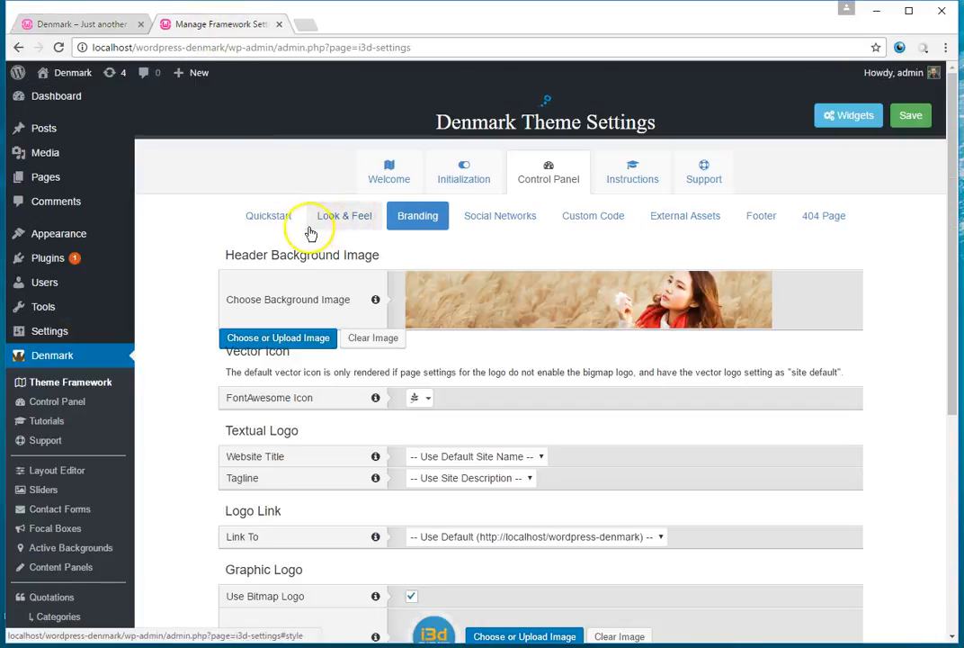
left_click(284, 218)
double_click(442, 283)
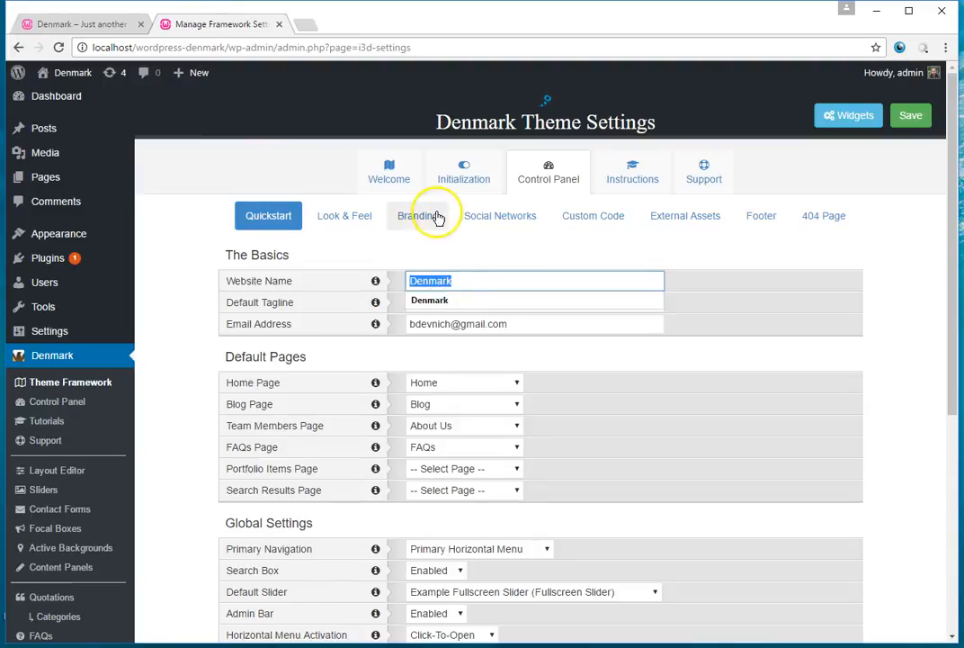
left_click(436, 217)
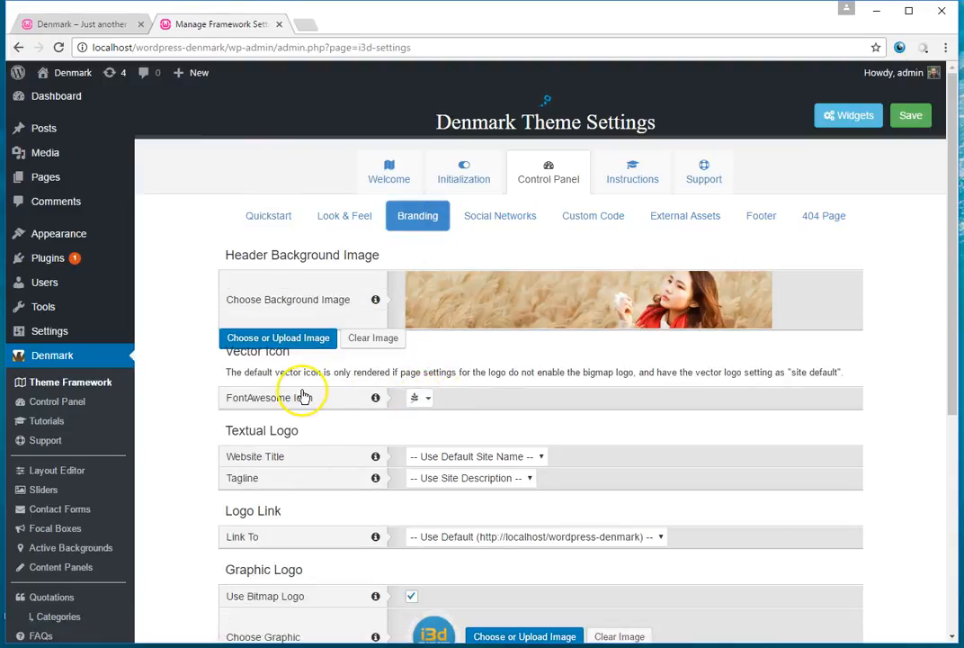
scroll(458, 377, "down", 2)
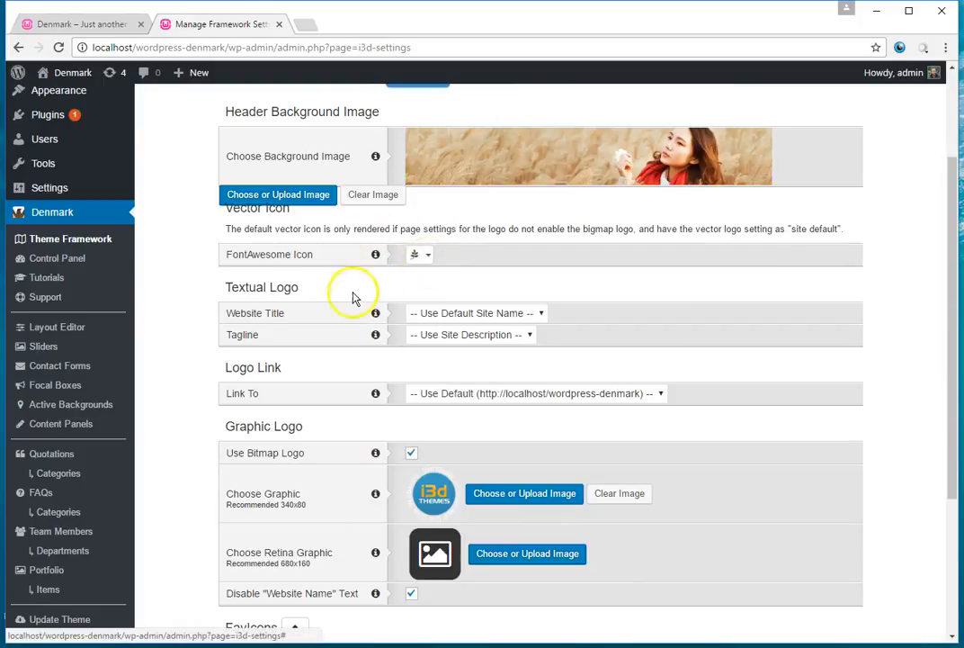
- Edit the Primary layout in the Layout Editor and set the header Logo Widget's graphic logo to Default
left_click(67, 338)
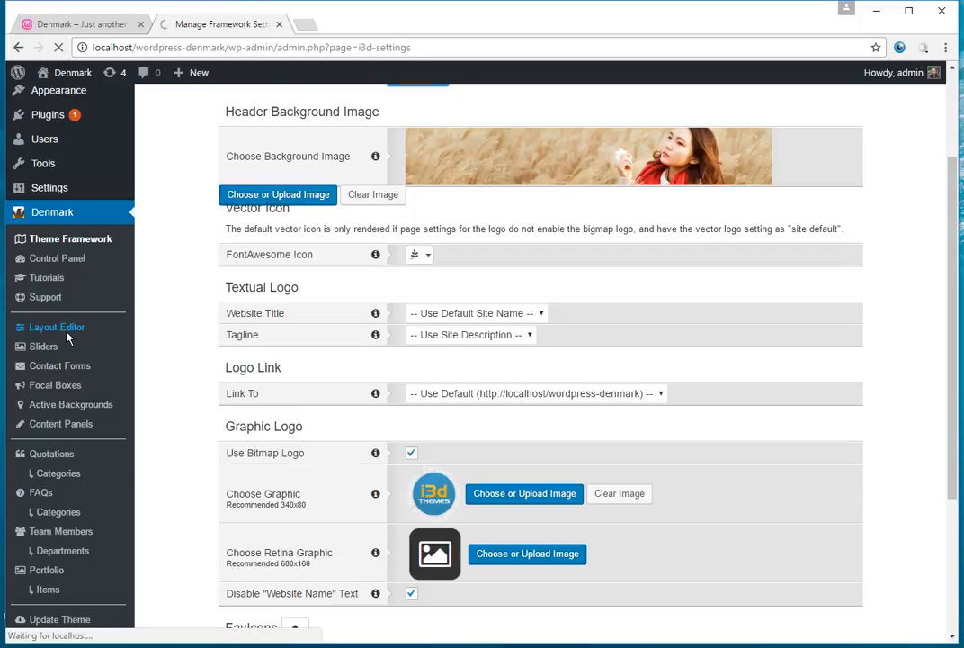
scroll(534, 454, "down", 3)
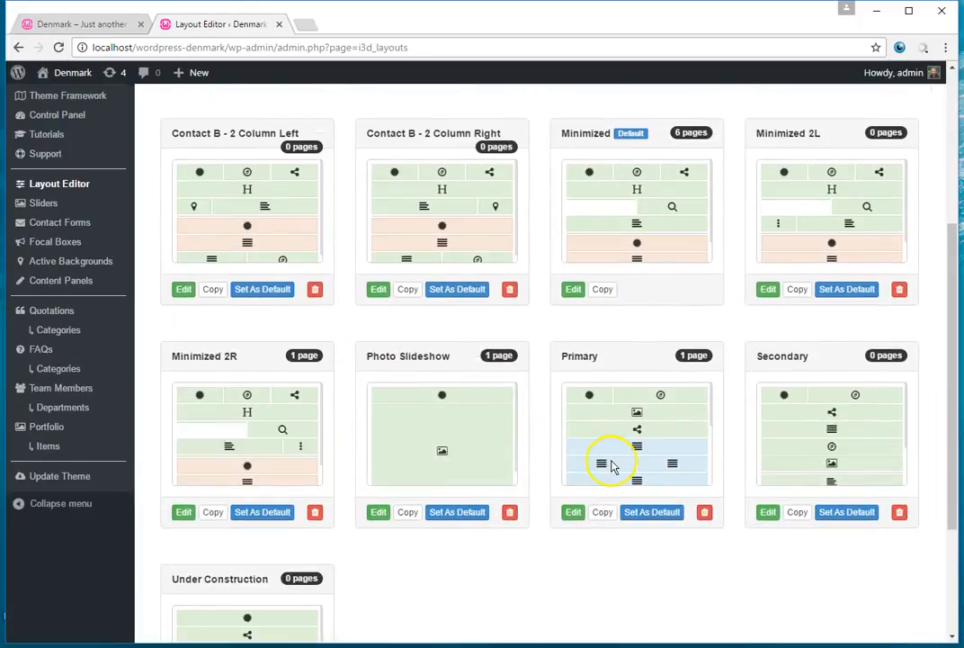
left_click(575, 513)
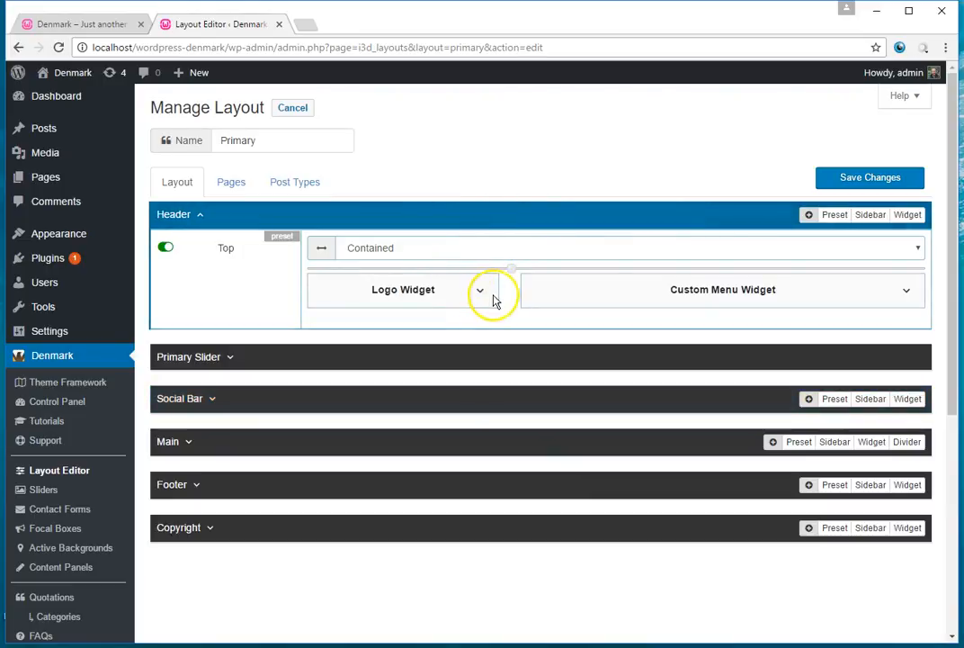
left_click(478, 293)
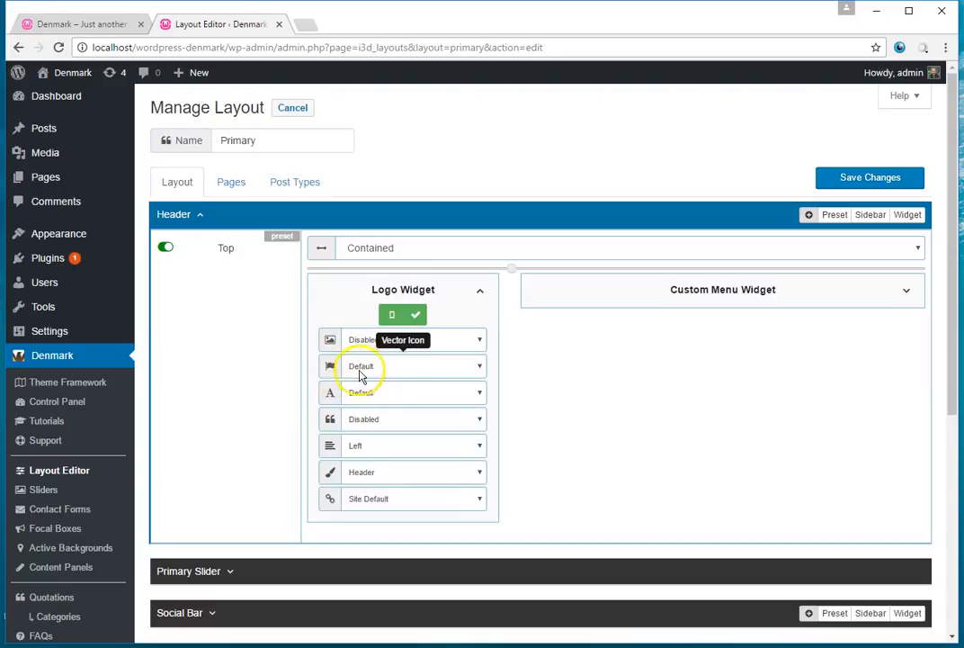
left_click(354, 342)
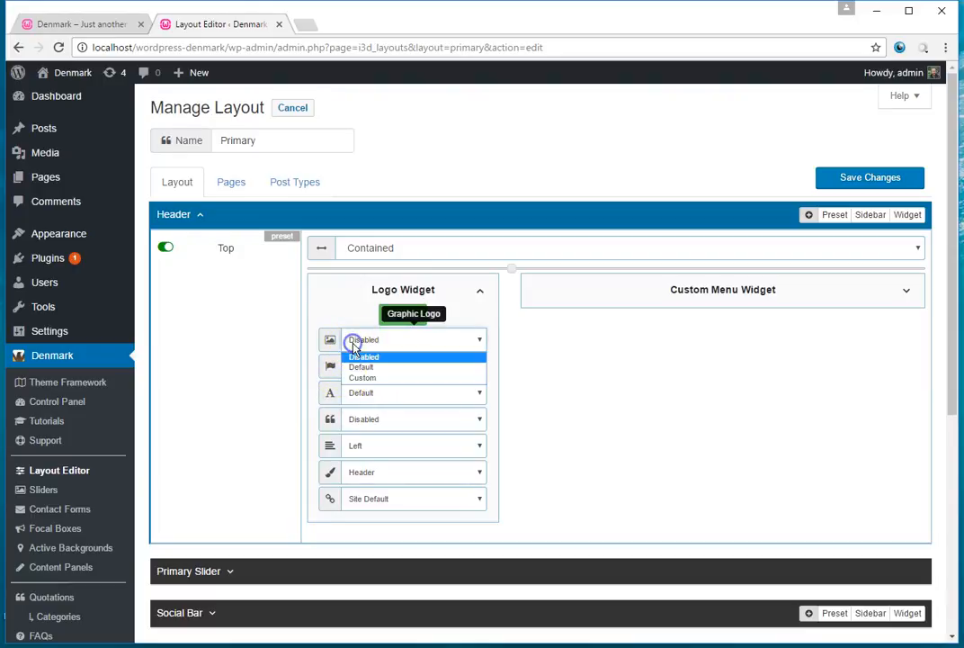
left_click(362, 367)
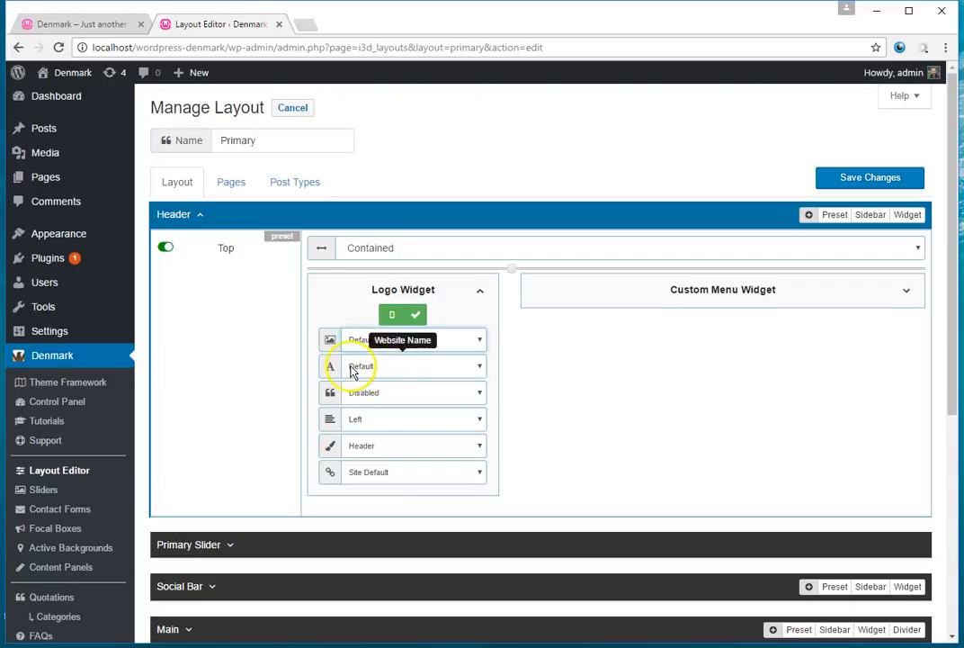
- Keep the Logo Widget's tagline set to Disabled and save the Primary layout
left_click(349, 394)
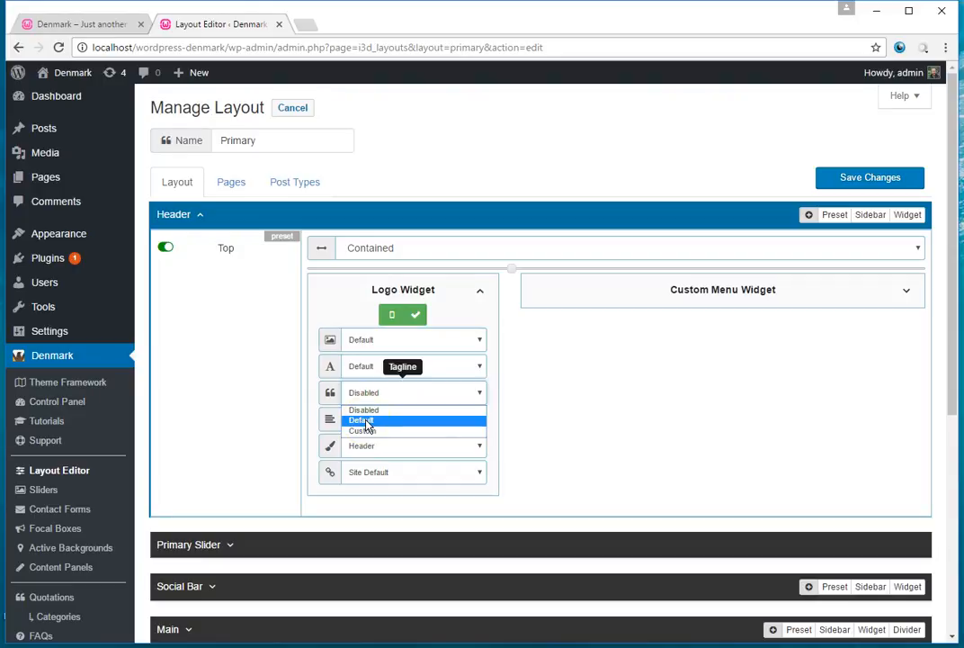
left_click(358, 403)
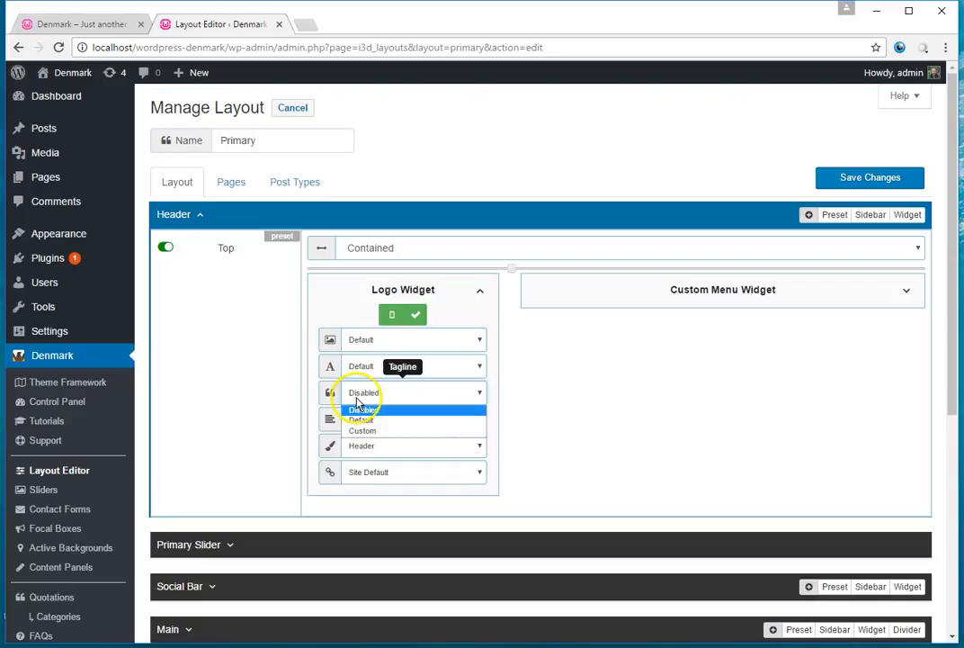
left_click(288, 388)
left_click(867, 180)
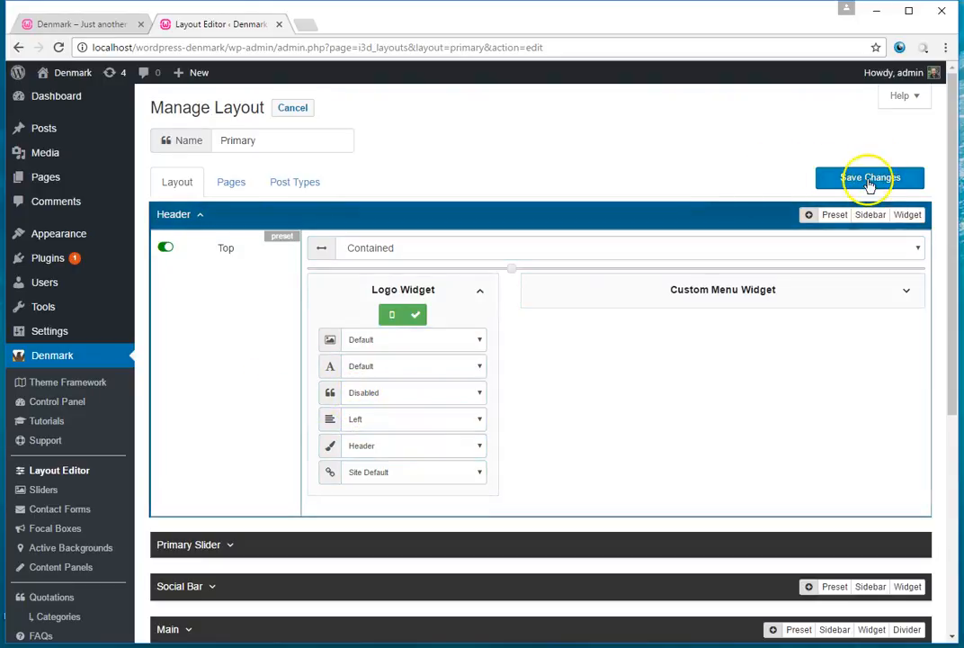
- Reload the site's home page to check its header logo, and review the Primary layout's Logo Widget options
left_click(105, 26)
left_click(58, 48)
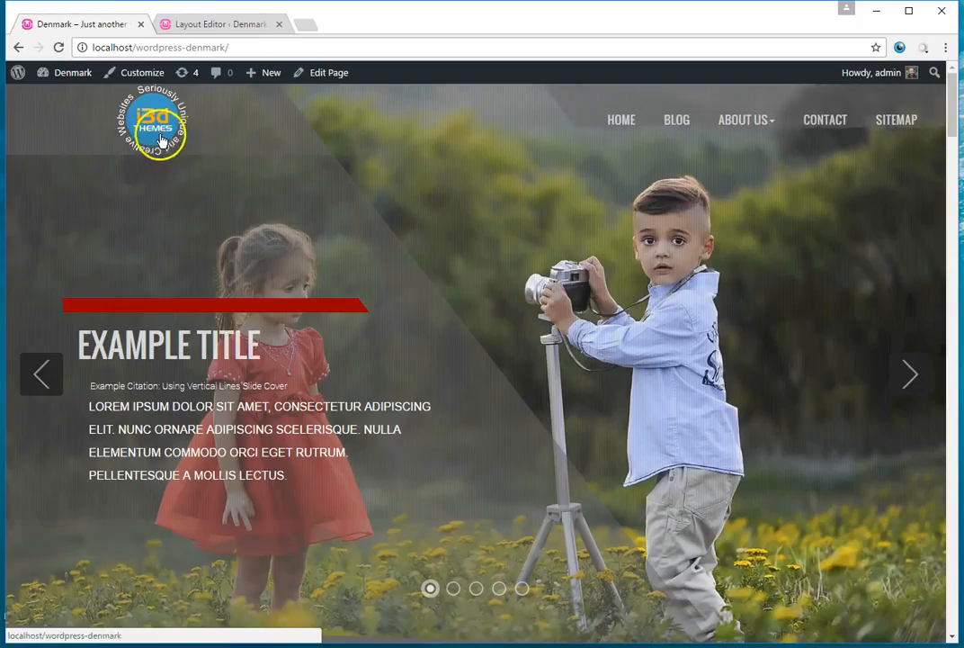
left_click(216, 31)
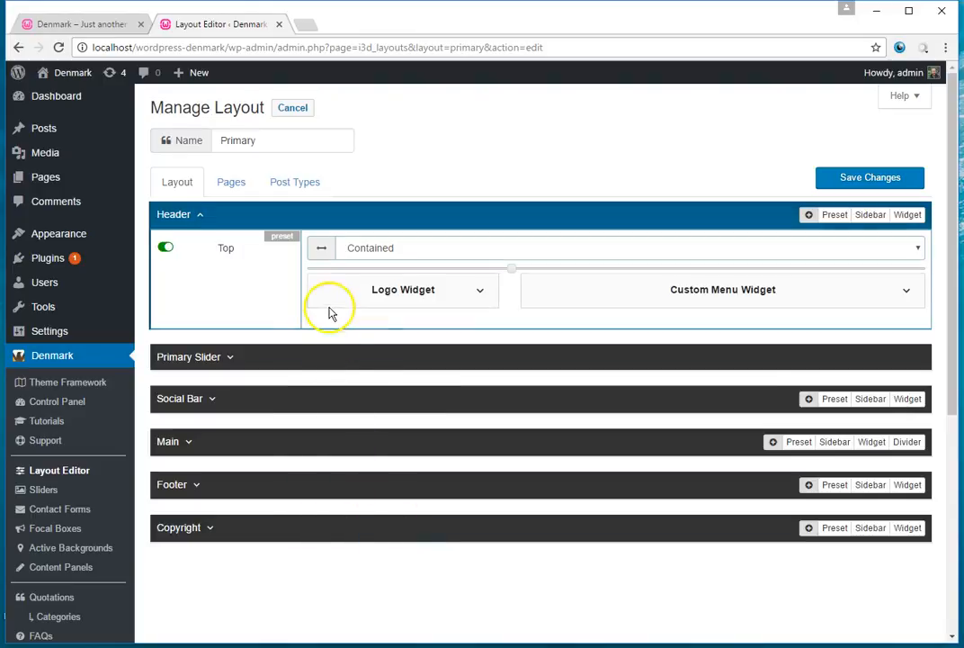
left_click(479, 293)
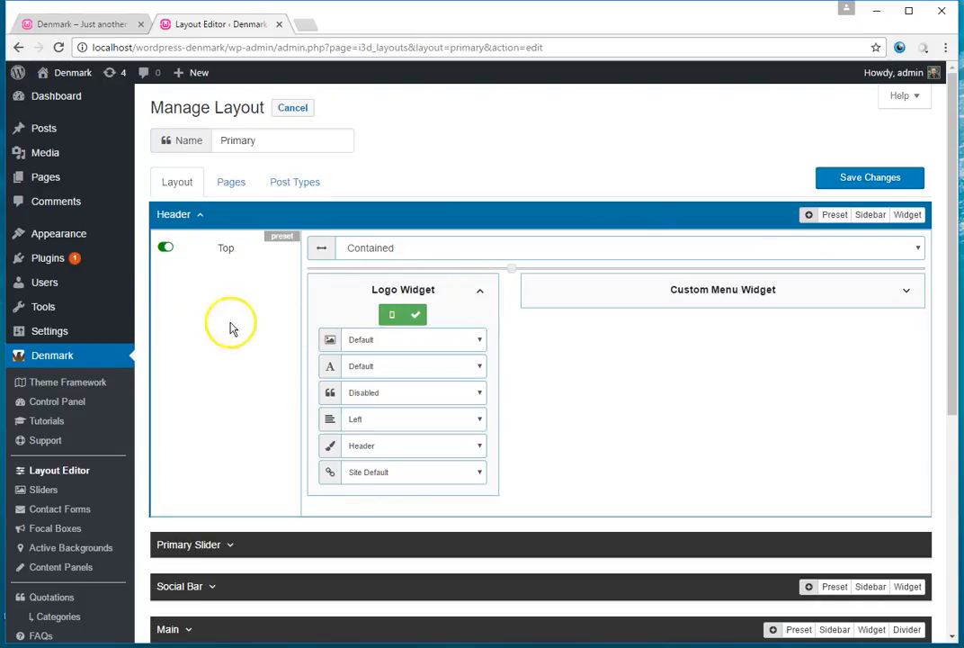
mouse_move(86, 241)
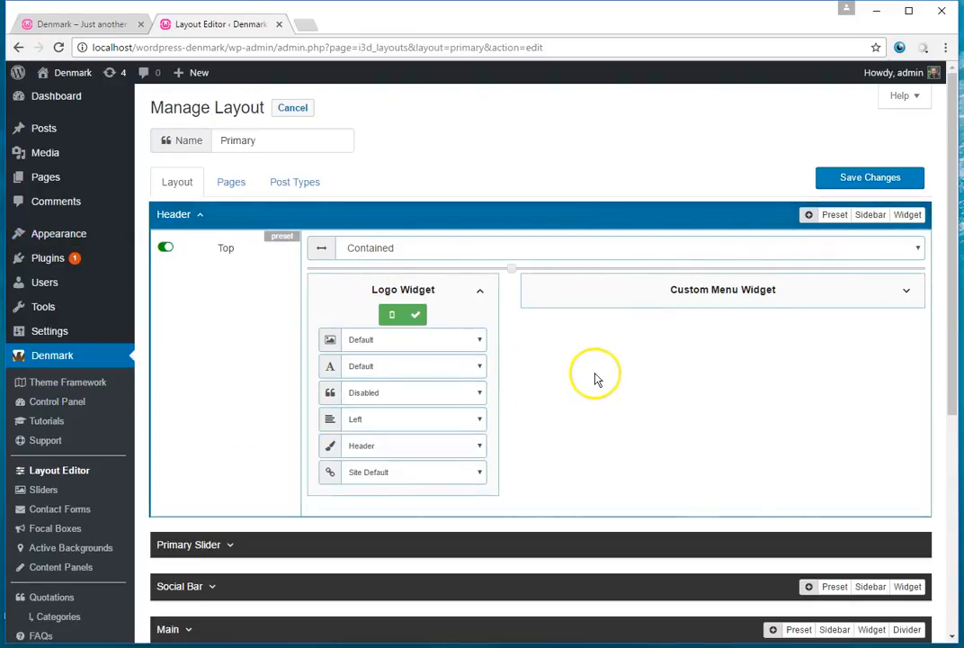
- Check the header logo on the Contact page and examine the Minimized layout's header widgets and page assignments
left_click(77, 25)
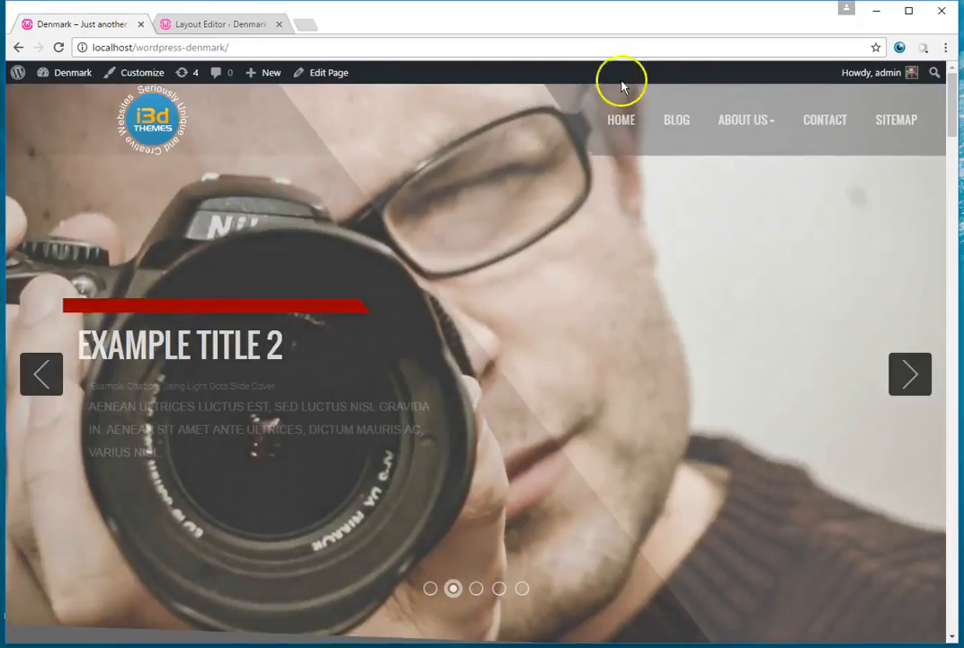
left_click(819, 120)
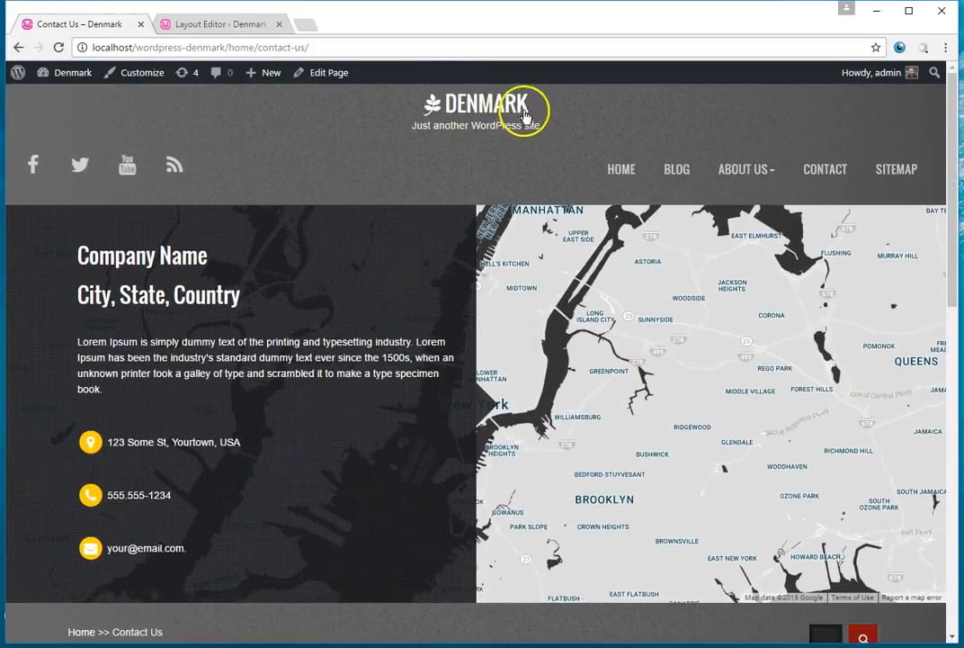
left_click(212, 27)
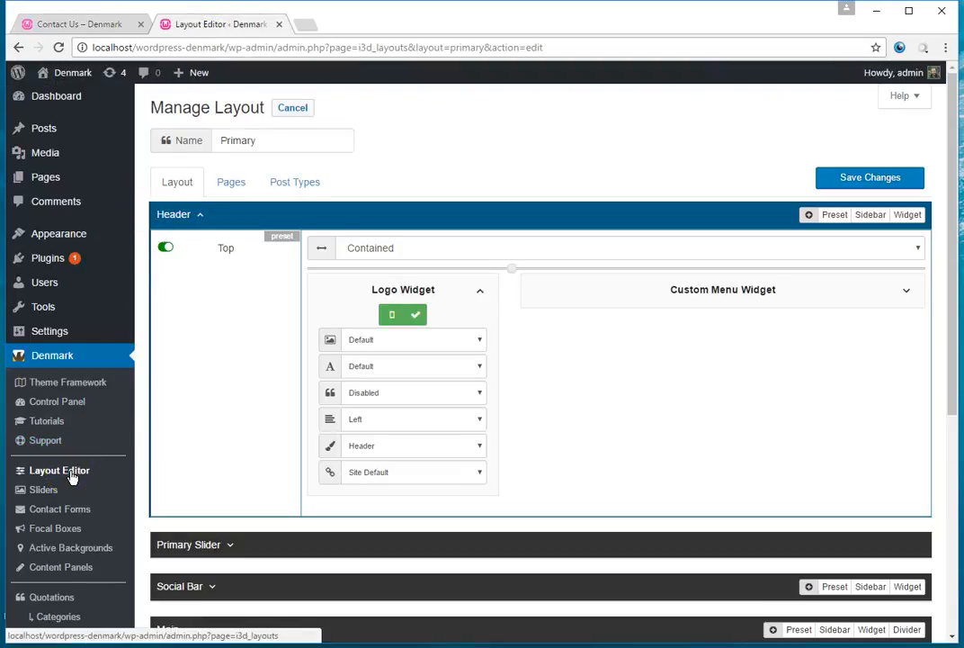
left_click(288, 111)
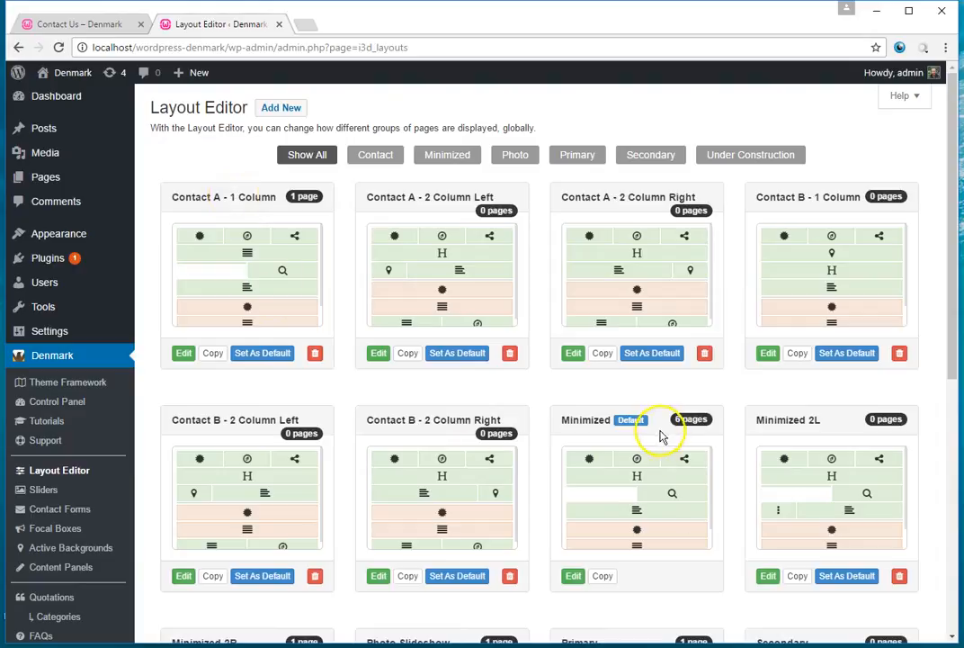
left_click(574, 576)
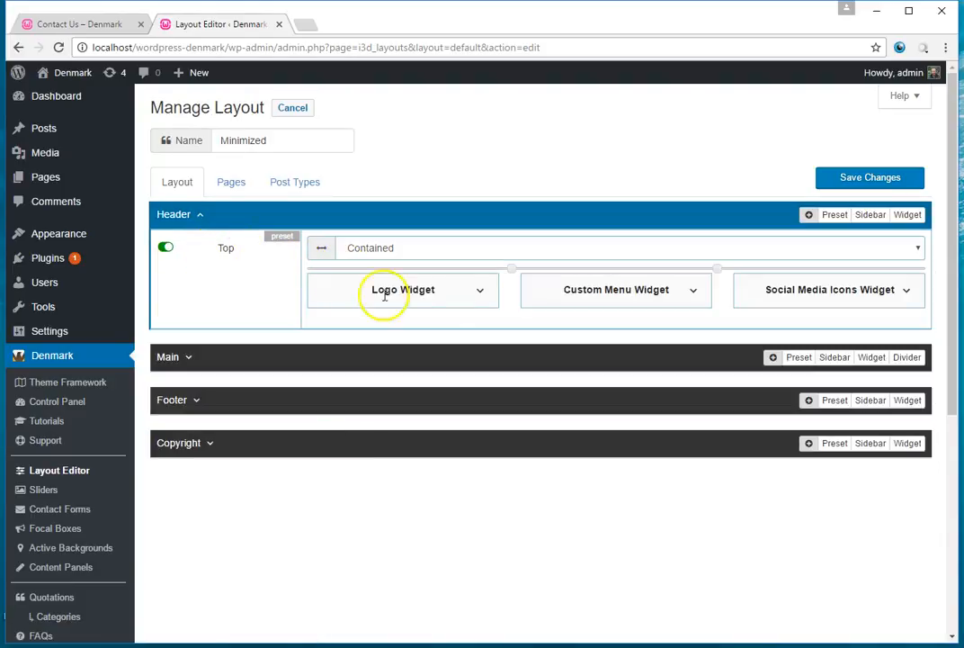
left_click(232, 182)
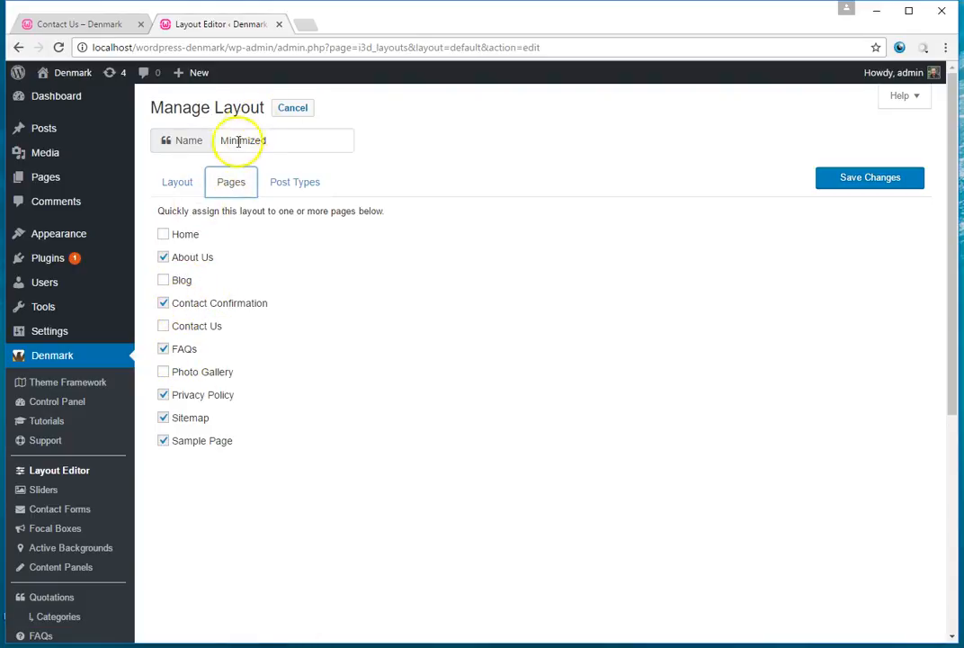
left_click(175, 183)
left_click(130, 24)
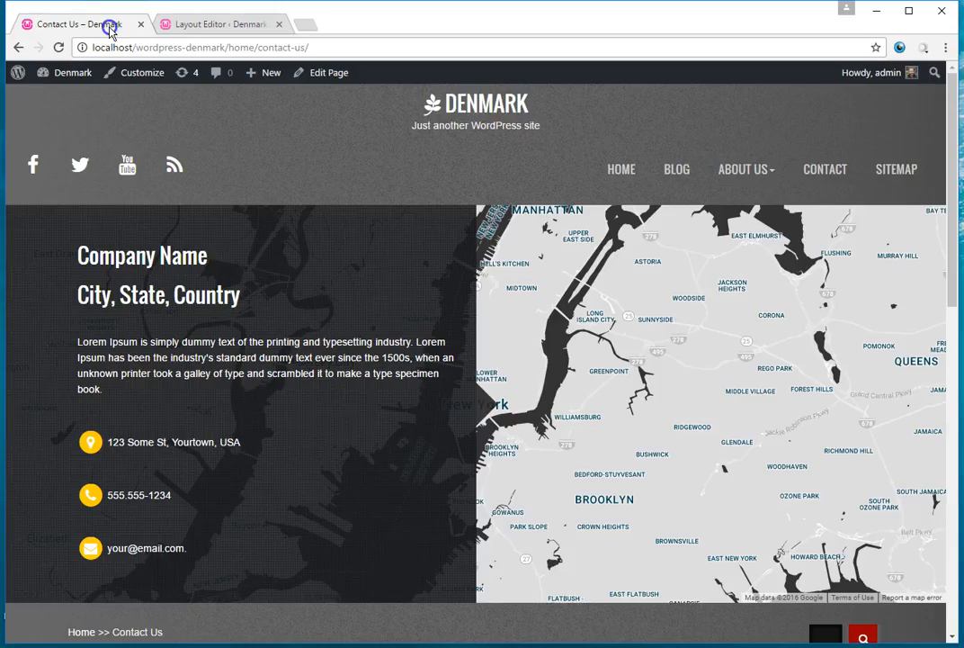
- Open the About Us page, set the Minimized layout's header Logo Widget graphic logo to Default, save, and reload the page to check it
left_click(749, 176)
left_click(750, 228)
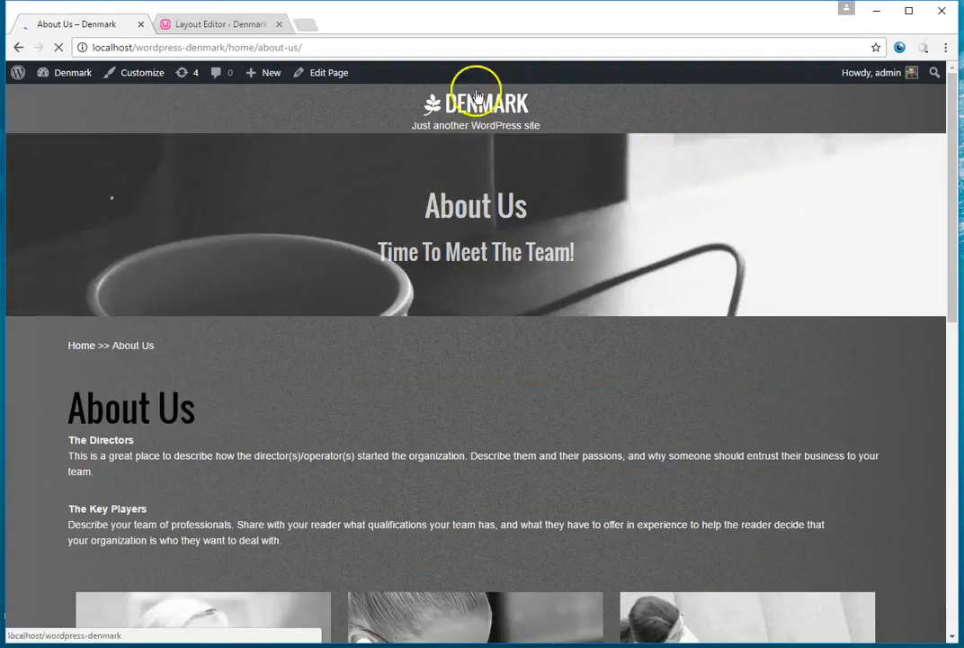
left_click(198, 23)
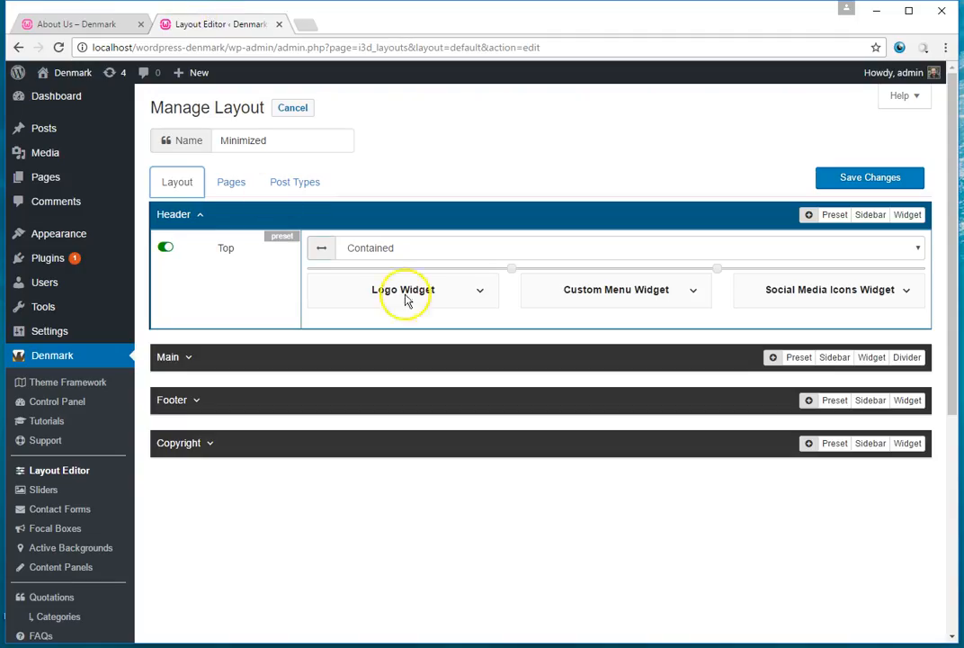
left_click(479, 291)
left_click(431, 339)
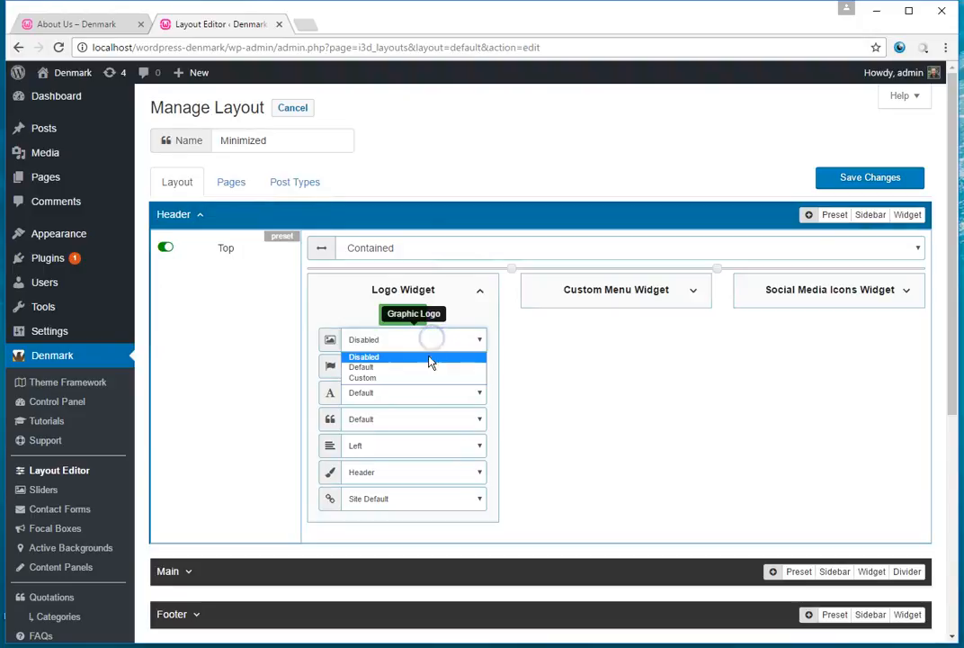
left_click(431, 367)
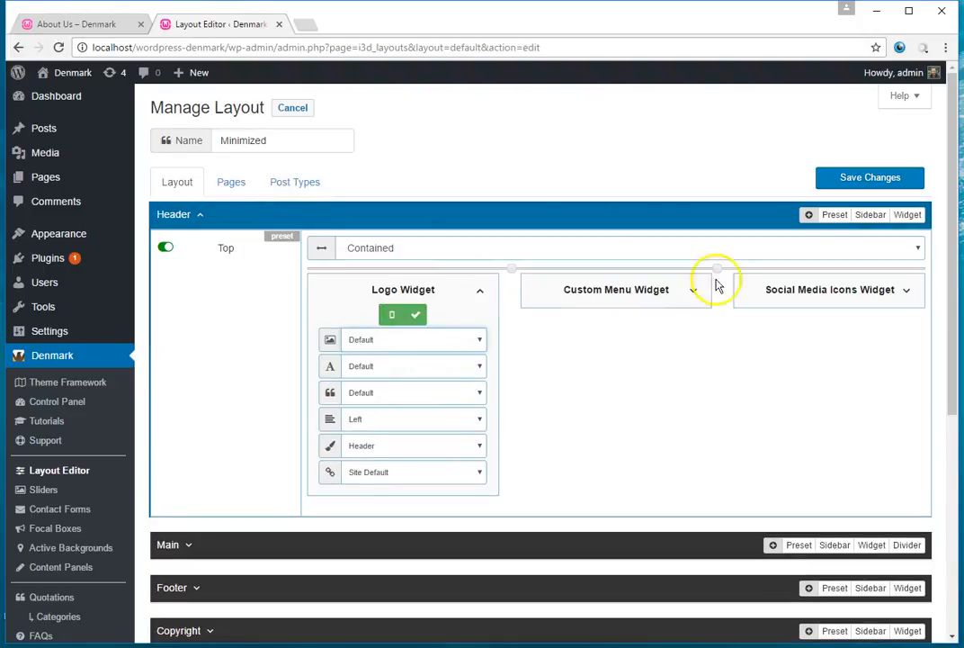
left_click(859, 187)
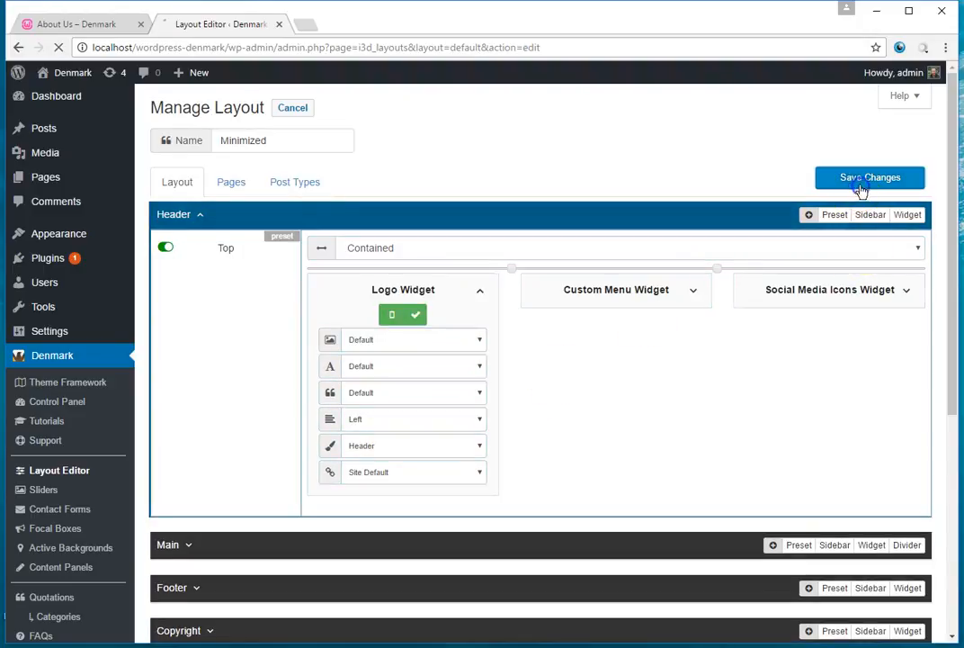
left_click(45, 25)
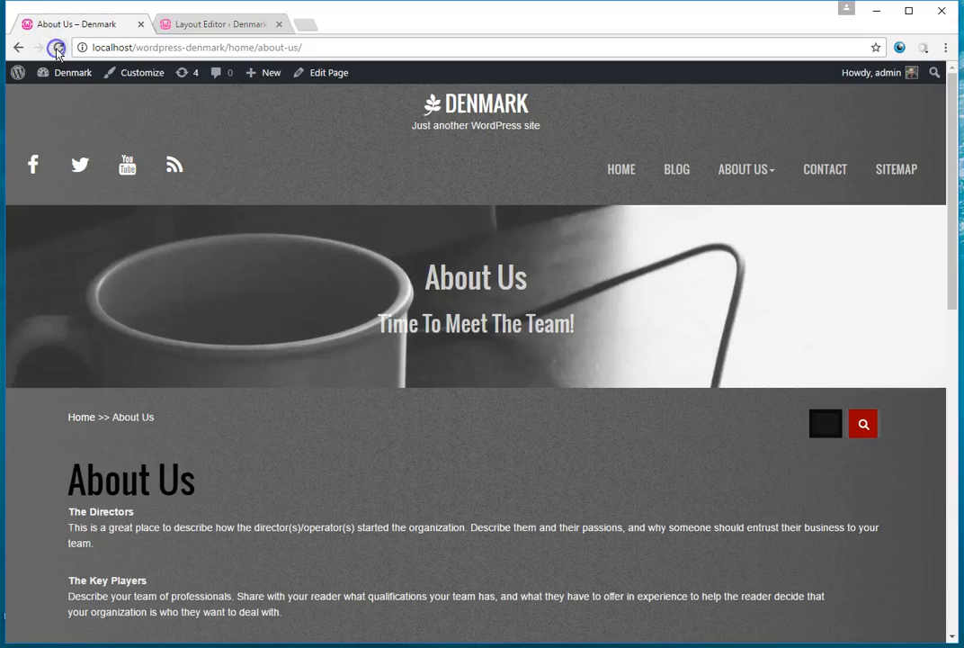
left_click(57, 48)
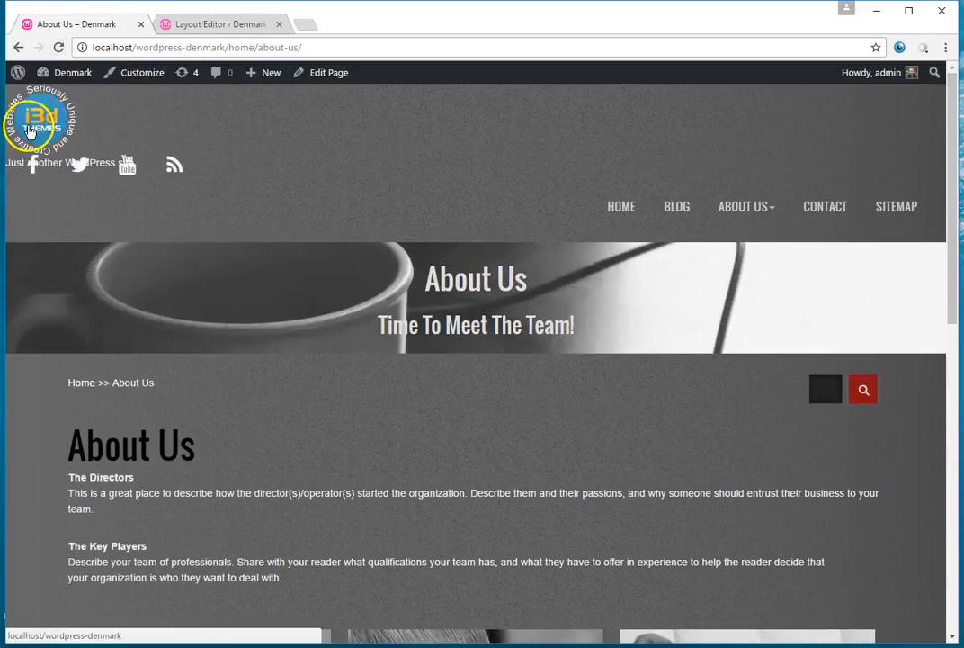
- Set the Minimized layout's Logo Widget justification to Center, save the layout, and reload the About Us page
left_click(215, 30)
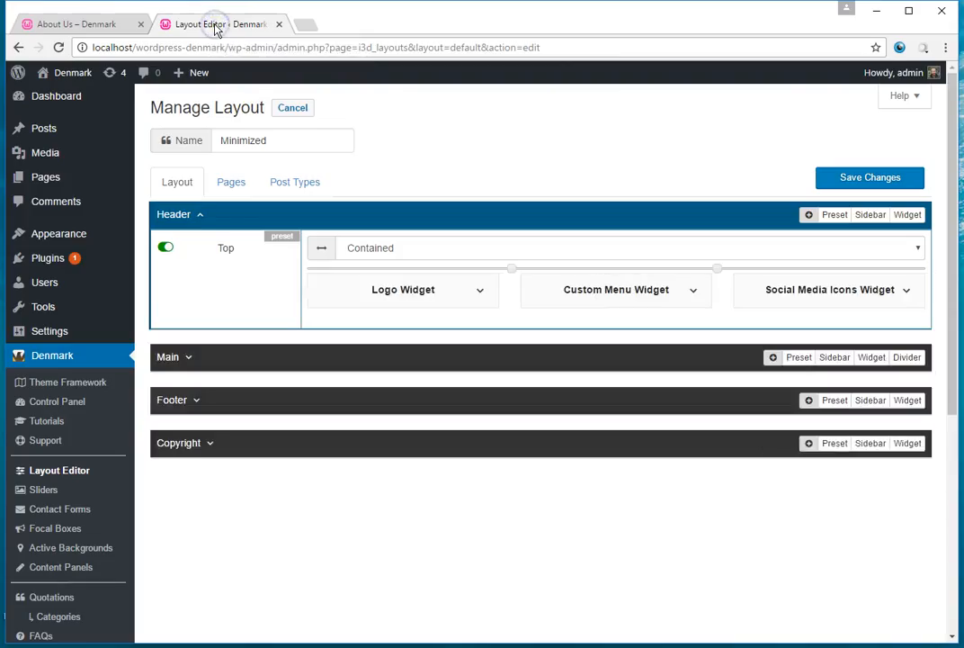
left_click(480, 290)
left_click(422, 417)
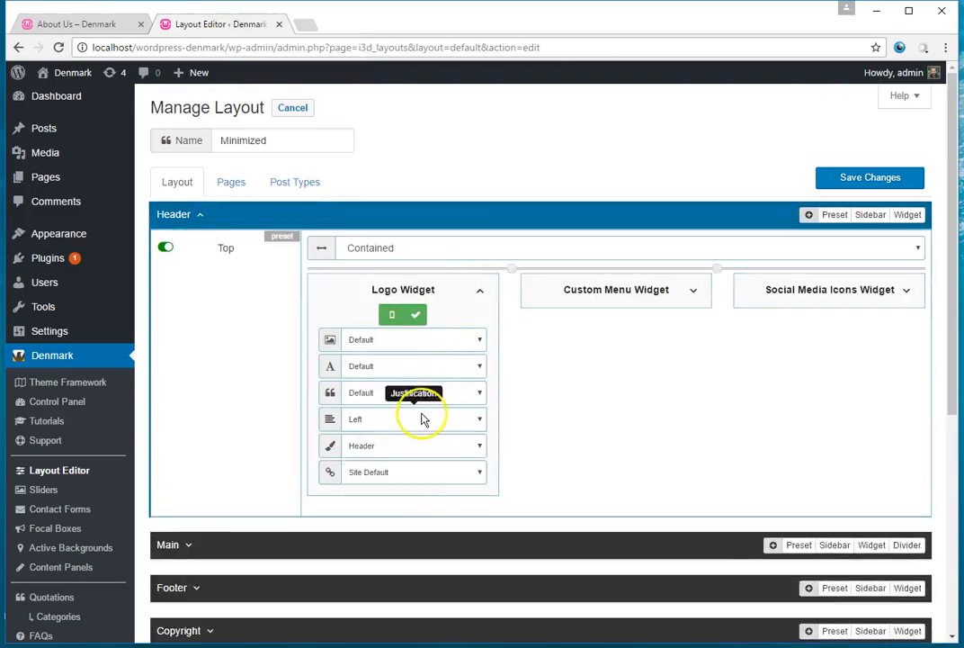
left_click(407, 448)
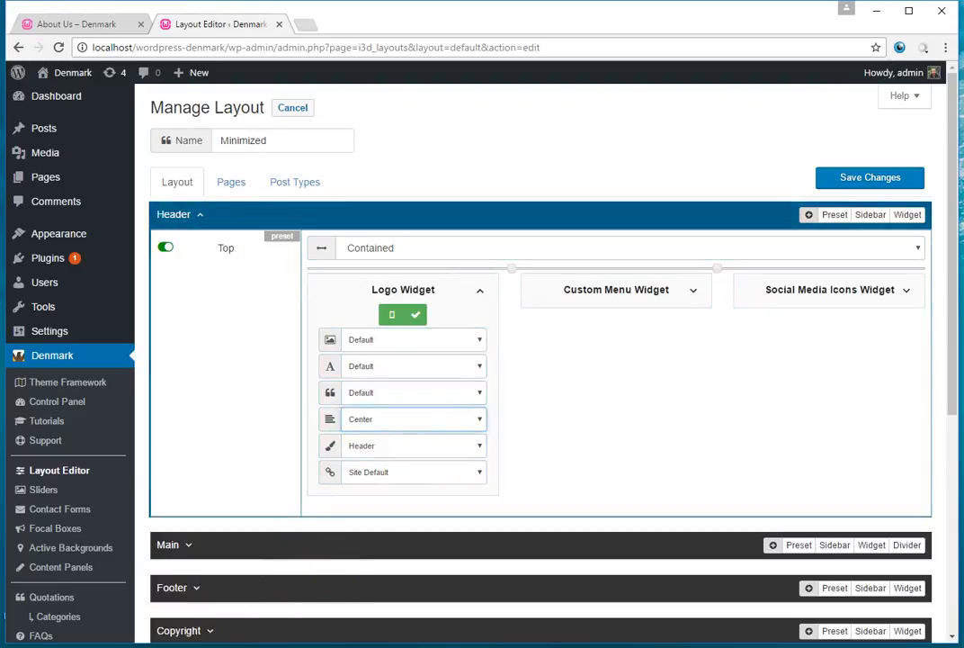
left_click(859, 177)
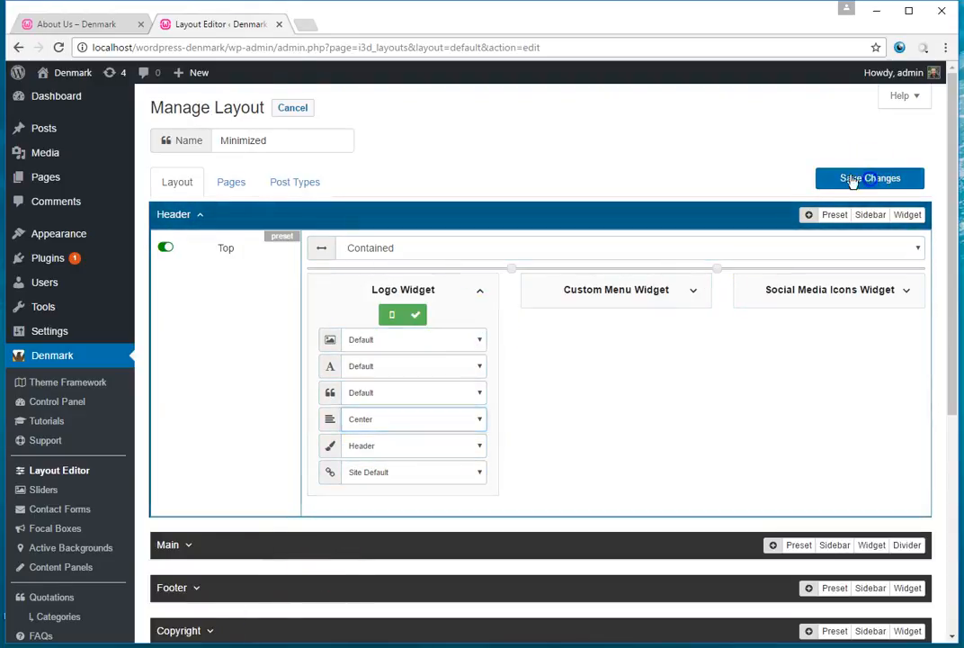
left_click(75, 20)
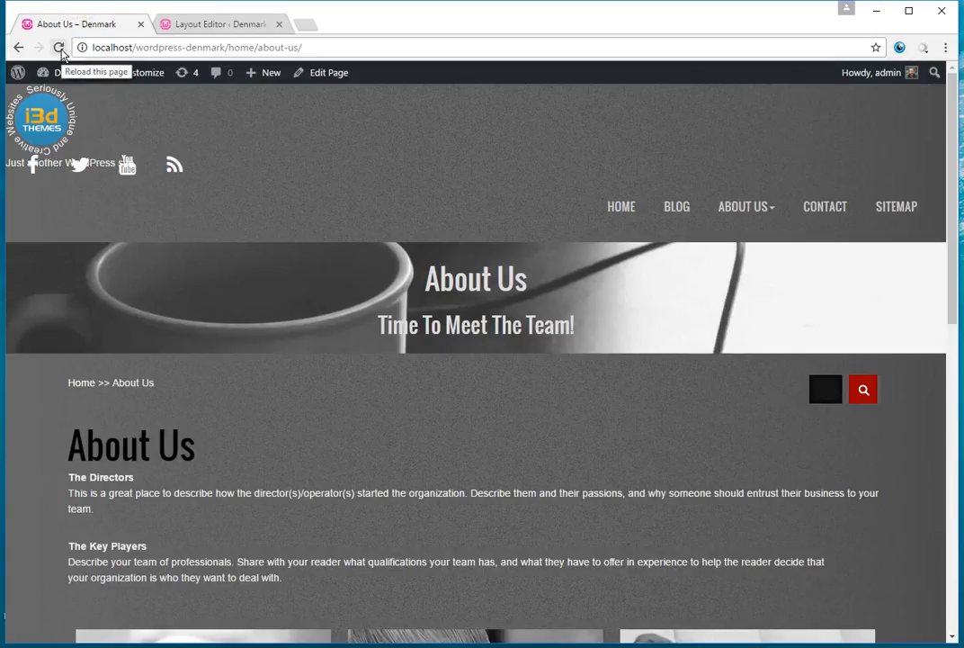
left_click(59, 48)
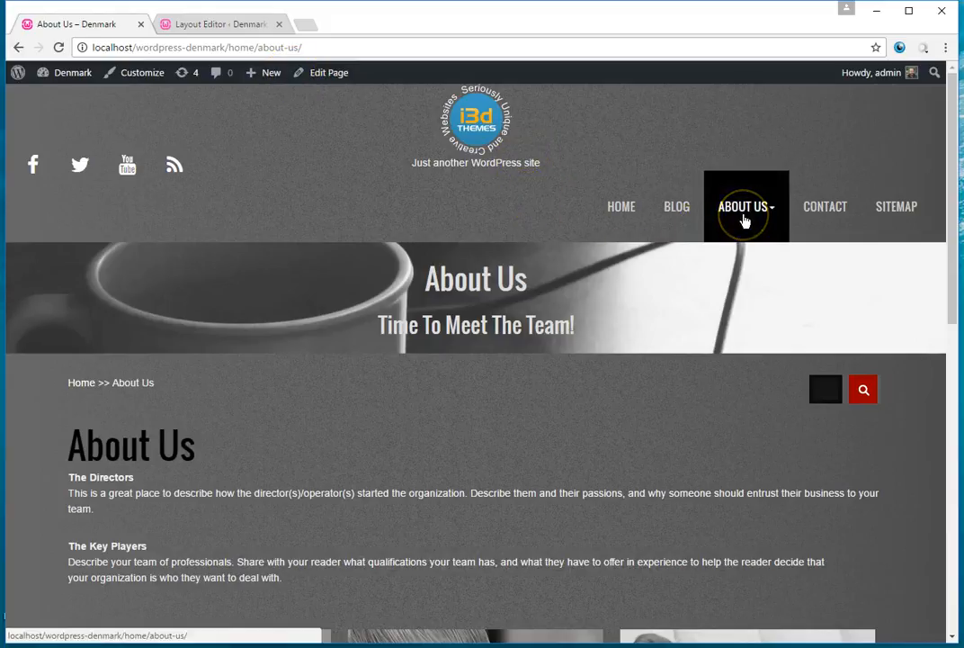
- Check the header logo on the FAQs, Privacy Policy and Contact pages
mouse_move(747, 216)
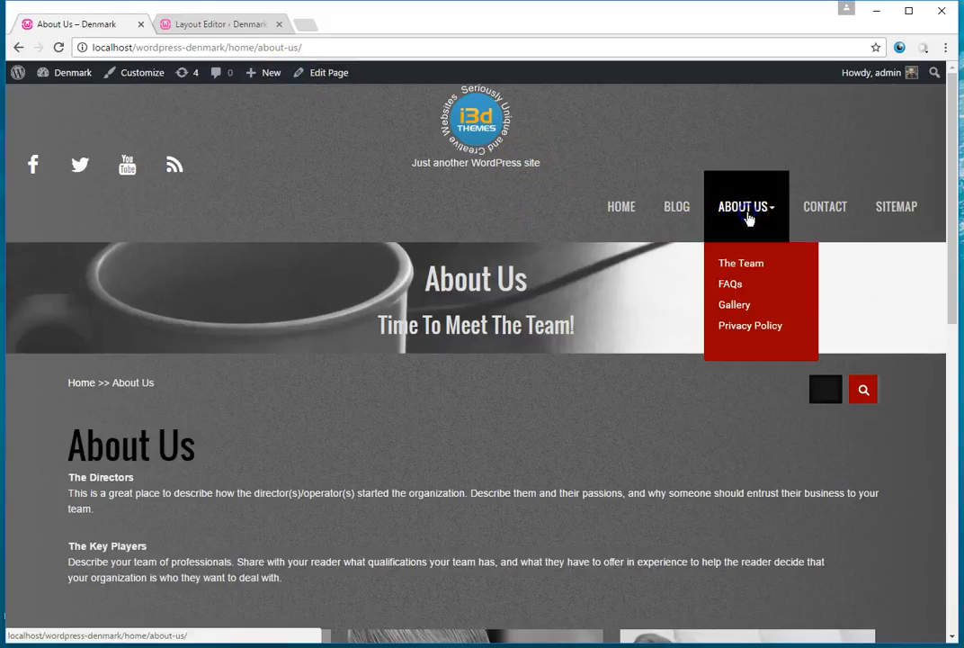
left_click(732, 284)
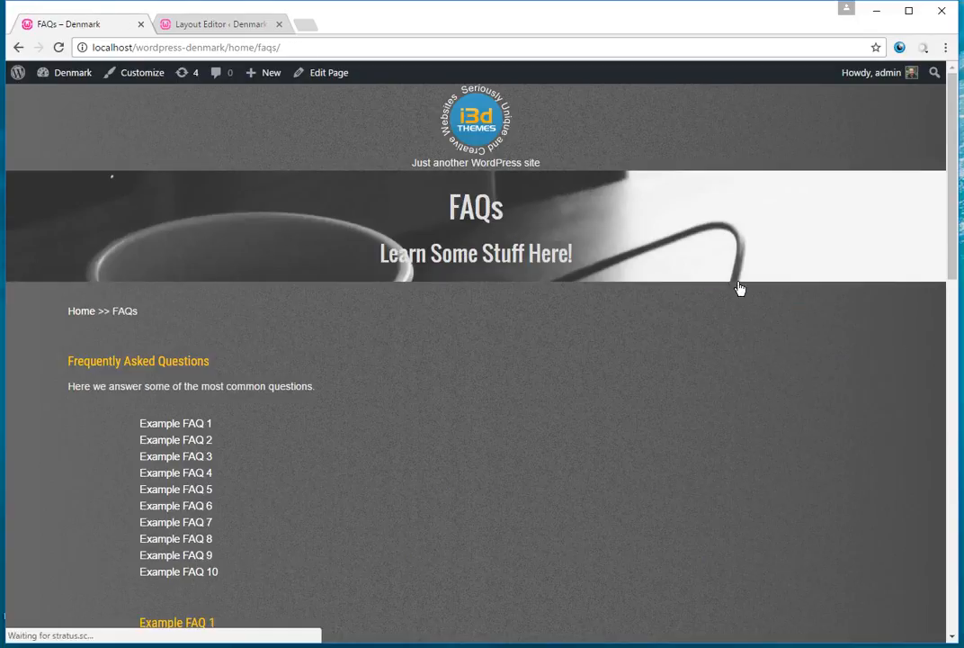
mouse_move(750, 214)
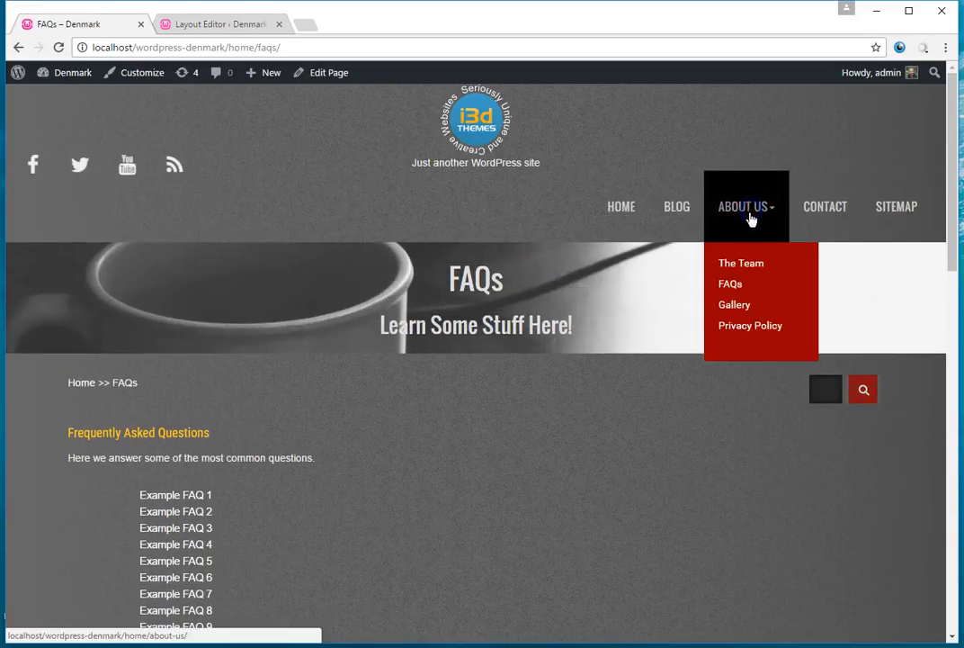
left_click(739, 325)
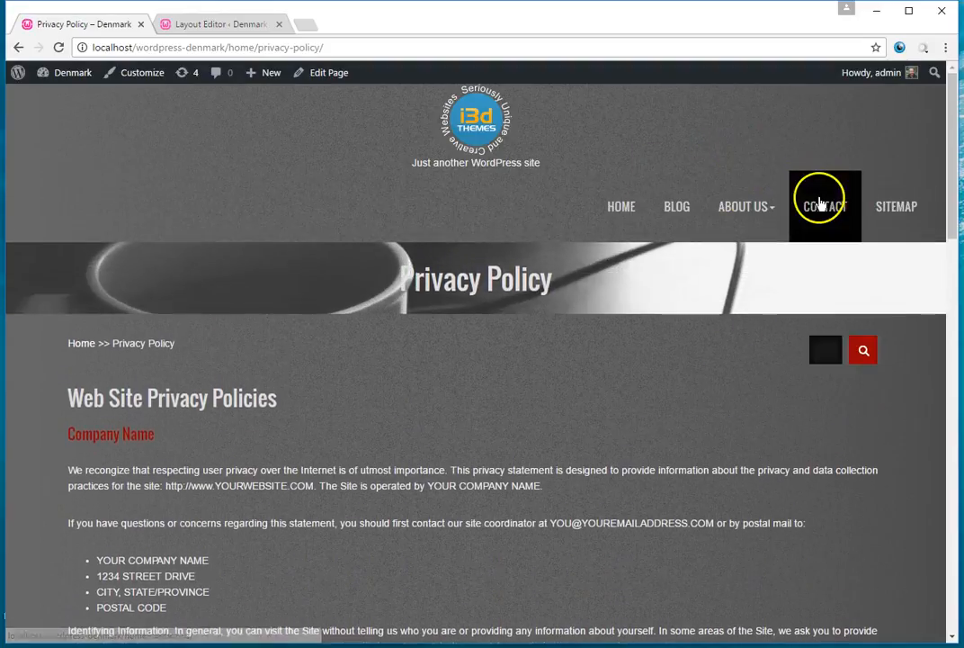
left_click(818, 203)
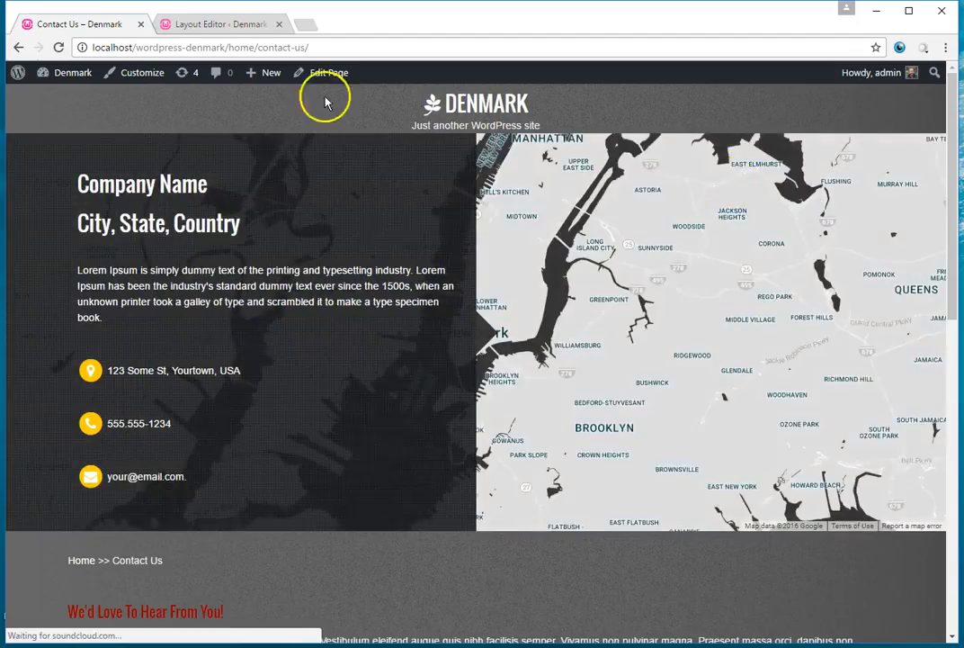
- Return to the Layout Editor's full layout list and open the Contact A - 1 Column layout for editing
left_click(221, 25)
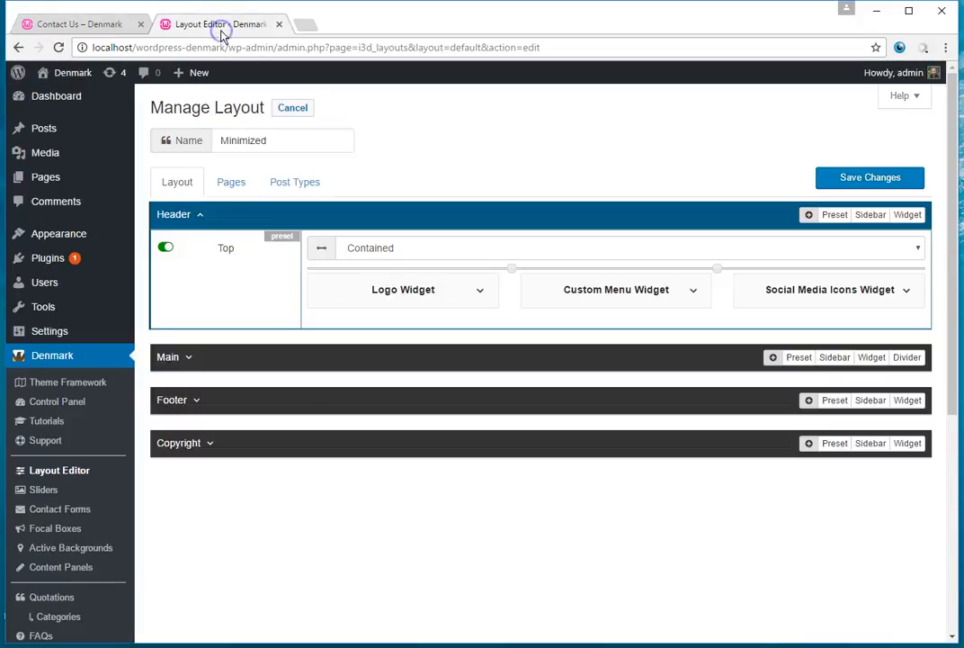
left_click(295, 109)
left_click(315, 159)
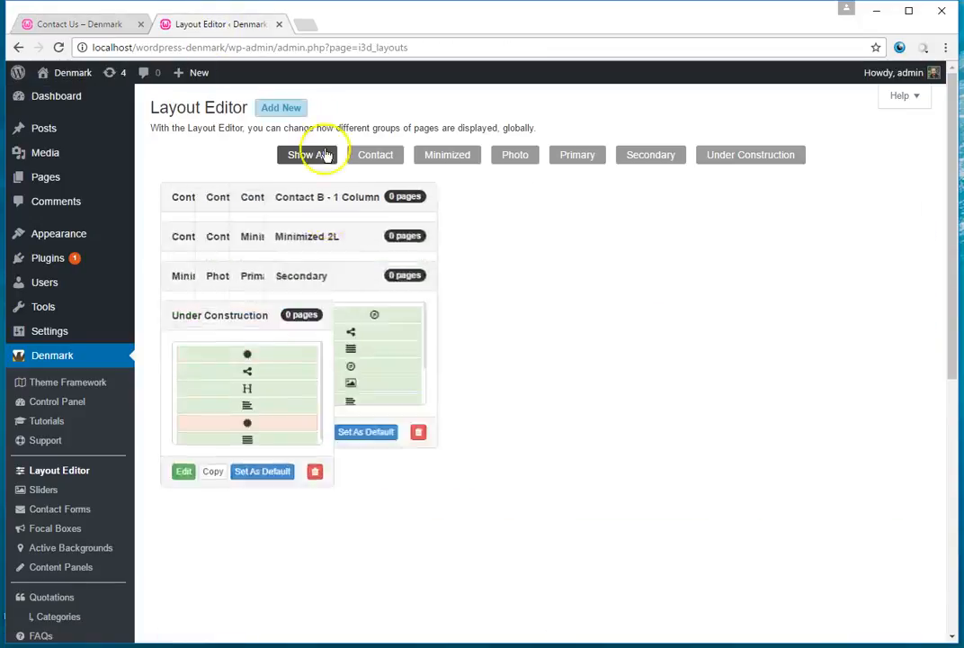
scroll(679, 564, "down", 1)
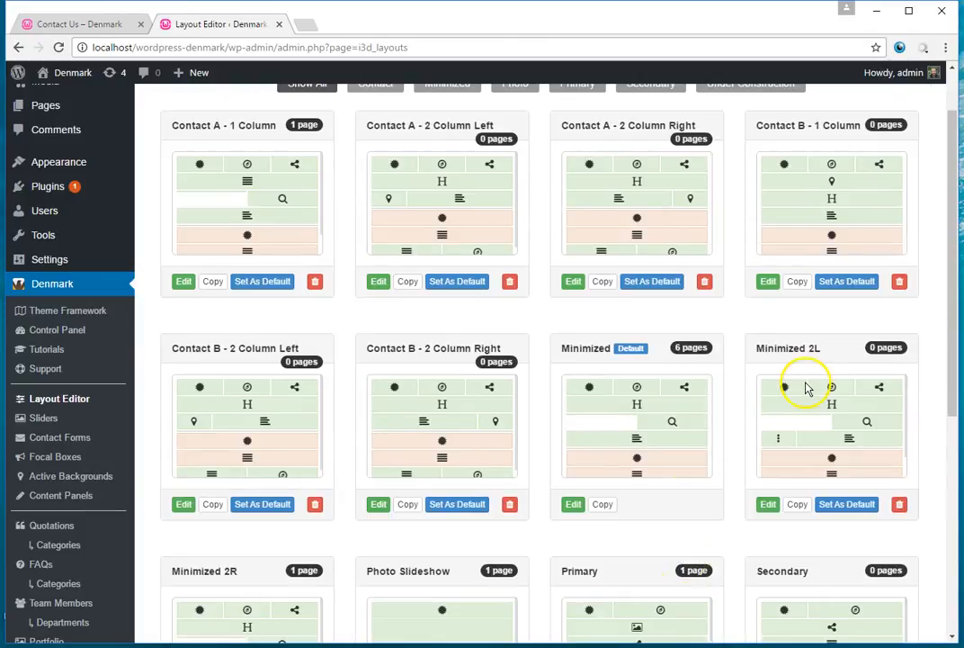
left_click(182, 283)
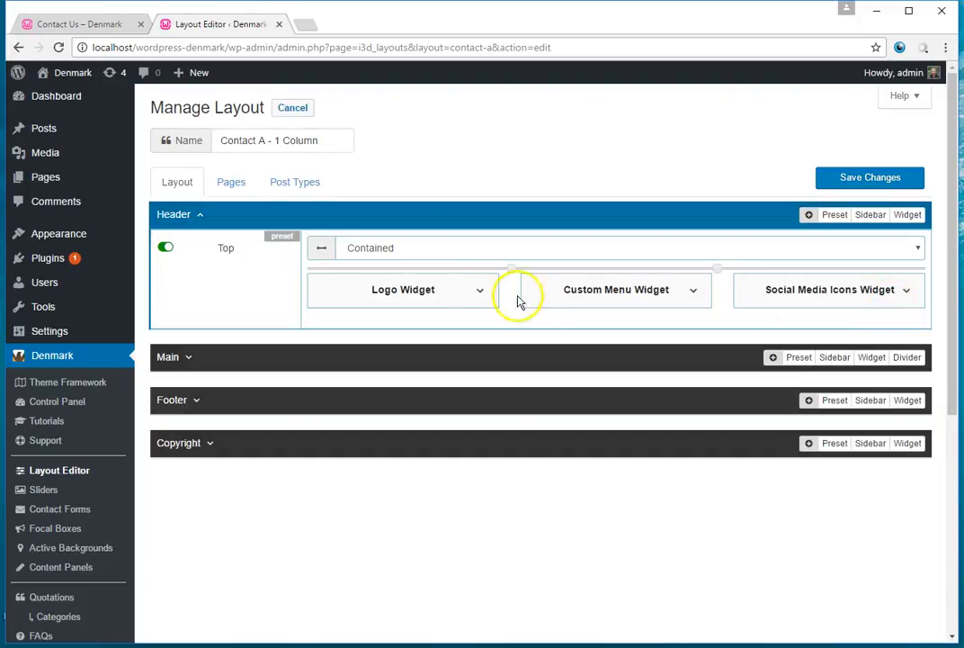
- Set the Contact A - 1 Column Logo Widget's graphic logo to Default and justification to Center, save, and reload the Contact page
left_click(480, 291)
left_click(431, 339)
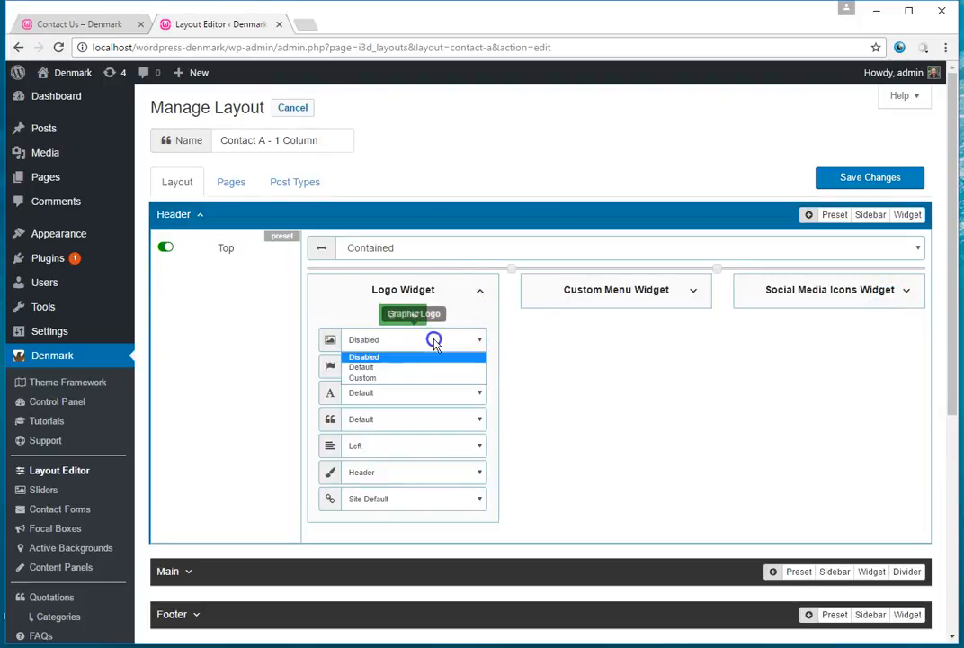
left_click(416, 368)
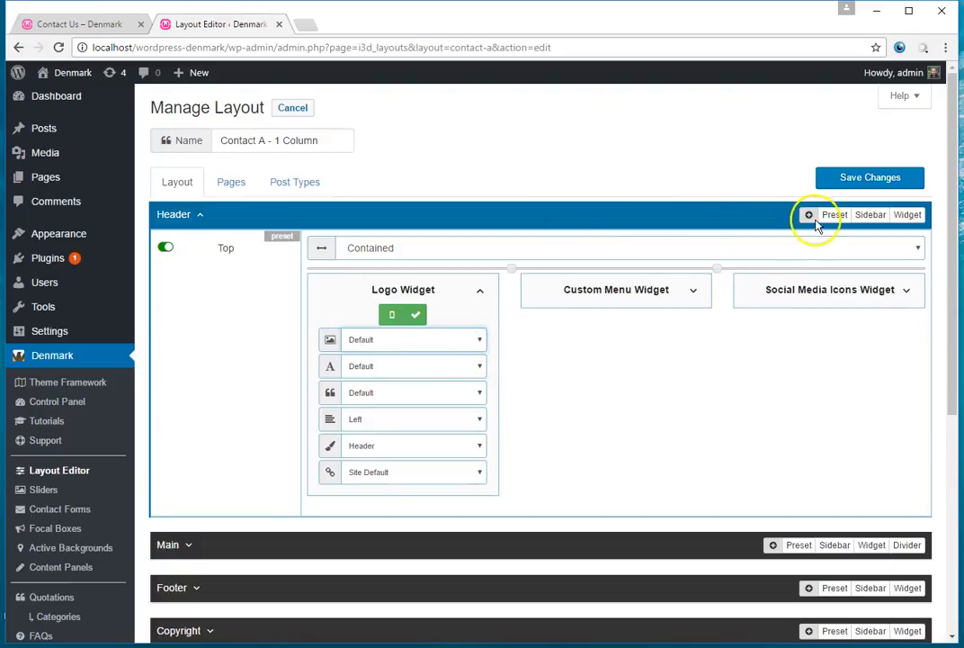
left_click(405, 421)
left_click(404, 447)
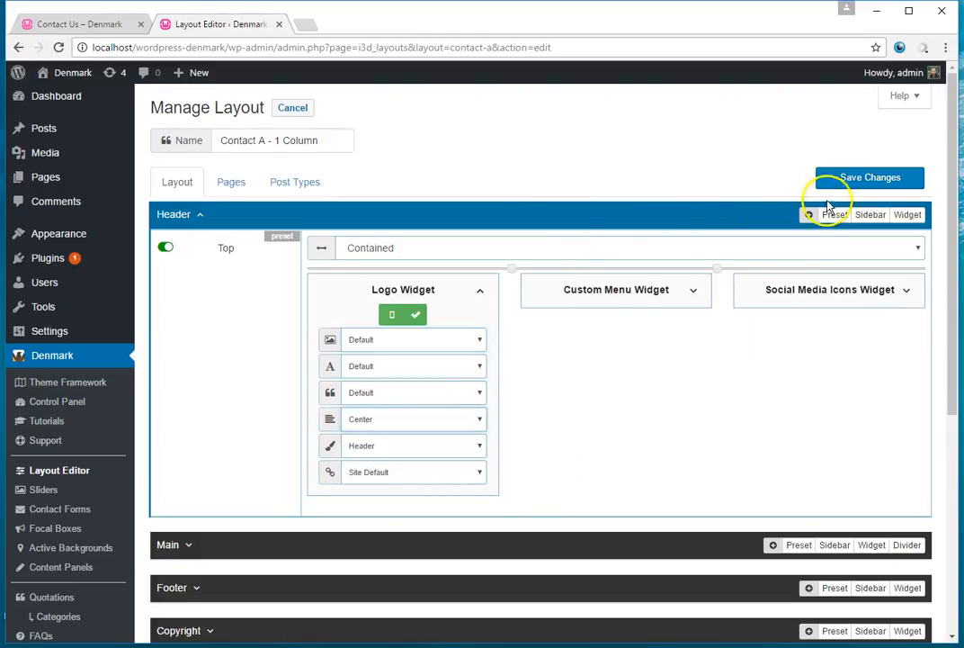
left_click(823, 179)
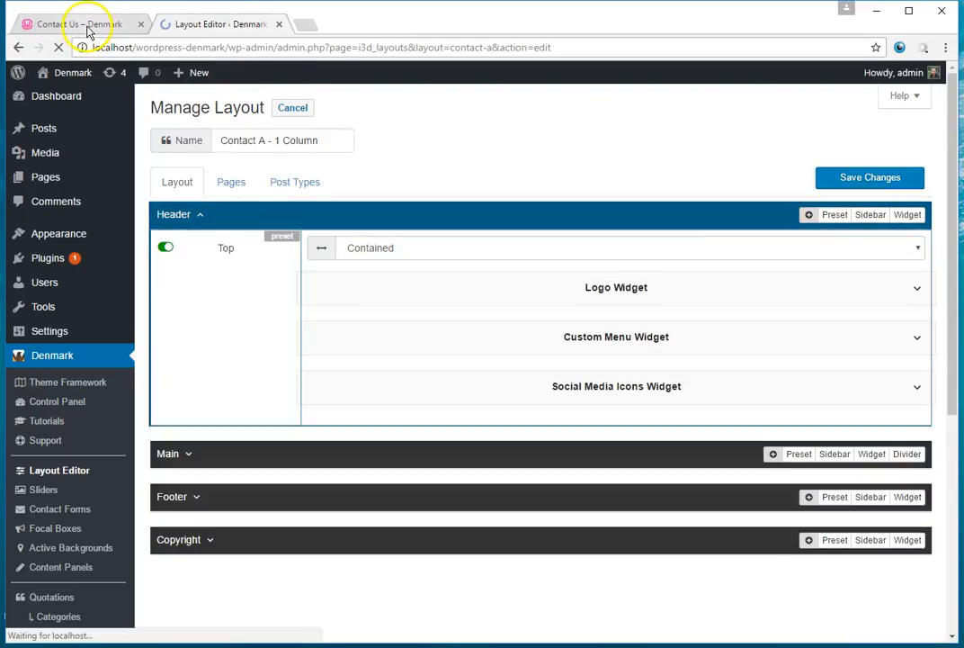
left_click(86, 25)
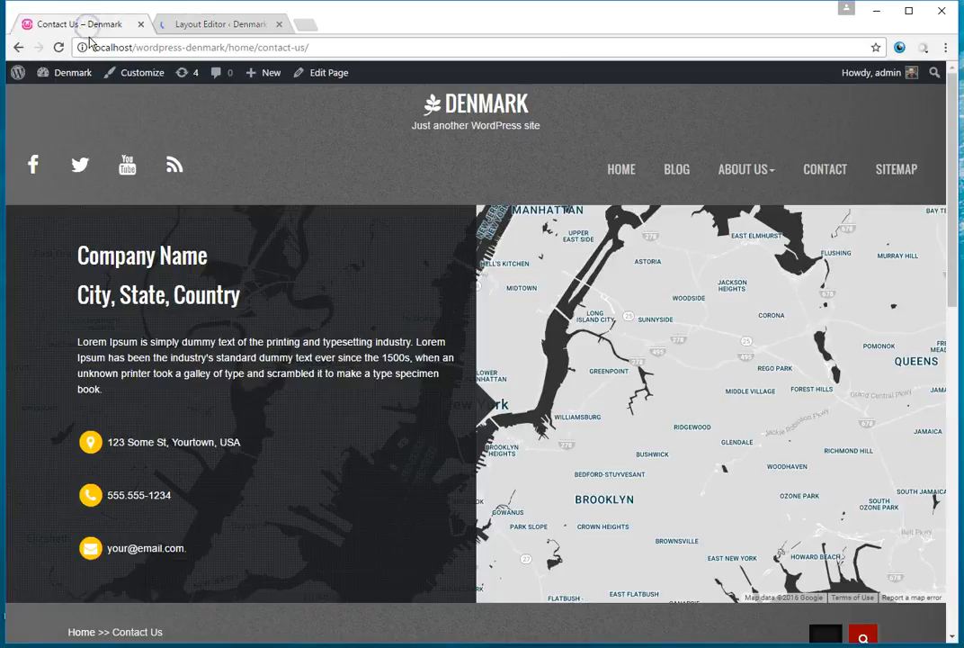
left_click(61, 50)
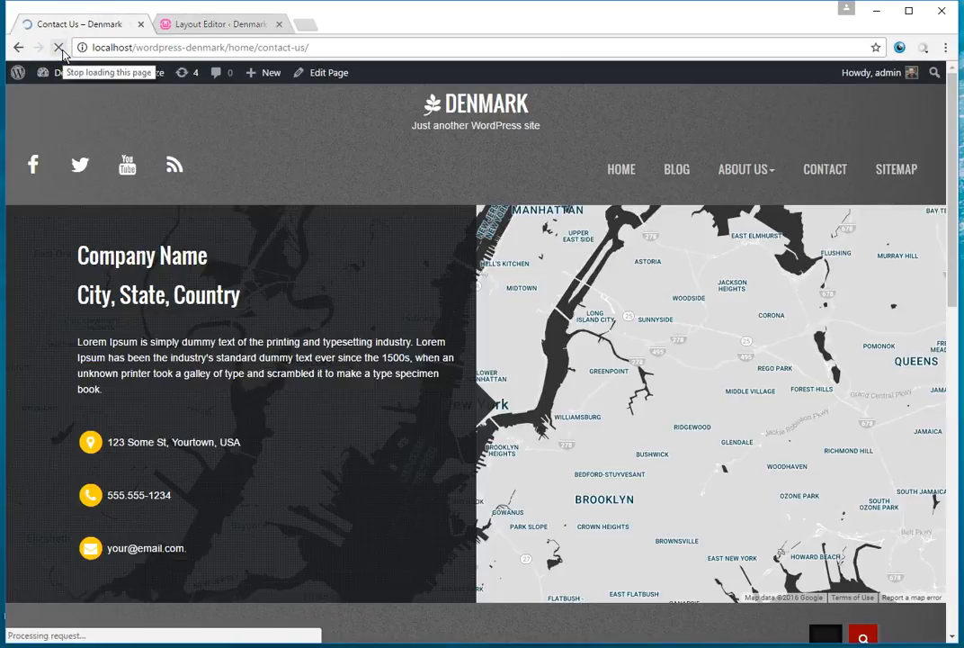